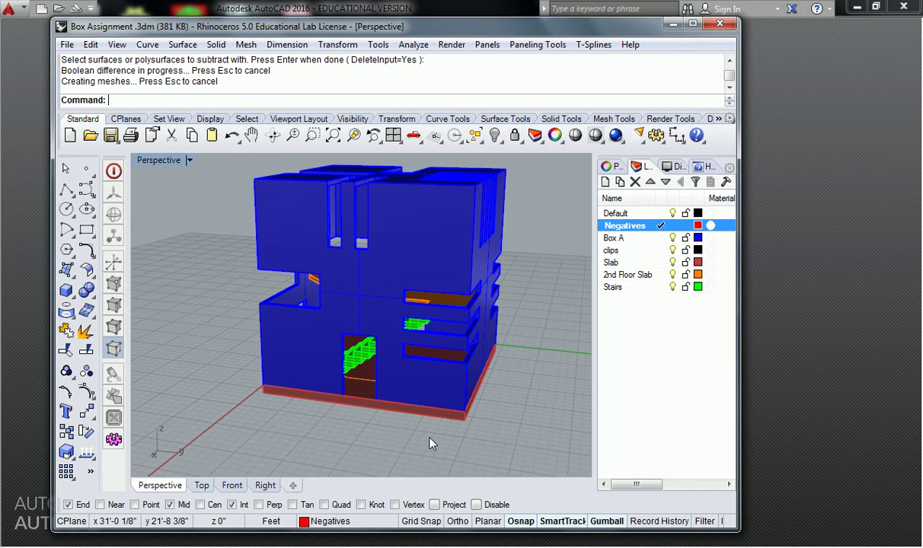
# Switch from the maximized Perspective view to the four-viewport layout and frame the model in the Top and Front views.
pyautogui.doubleClick(156, 160)
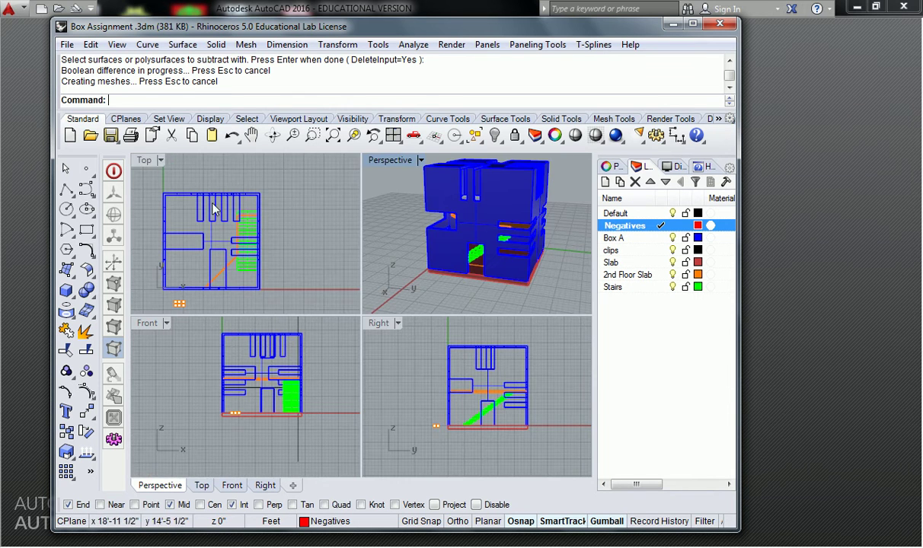
pyautogui.moveTo(275, 244); pyautogui.dragTo(327, 235, button='right')
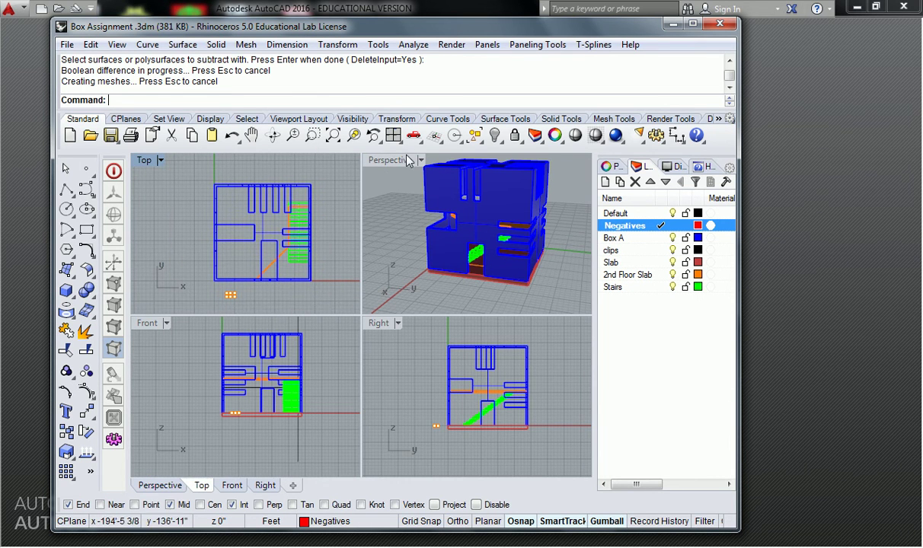
pyautogui.moveTo(321, 360); pyautogui.dragTo(300, 360, button='right')
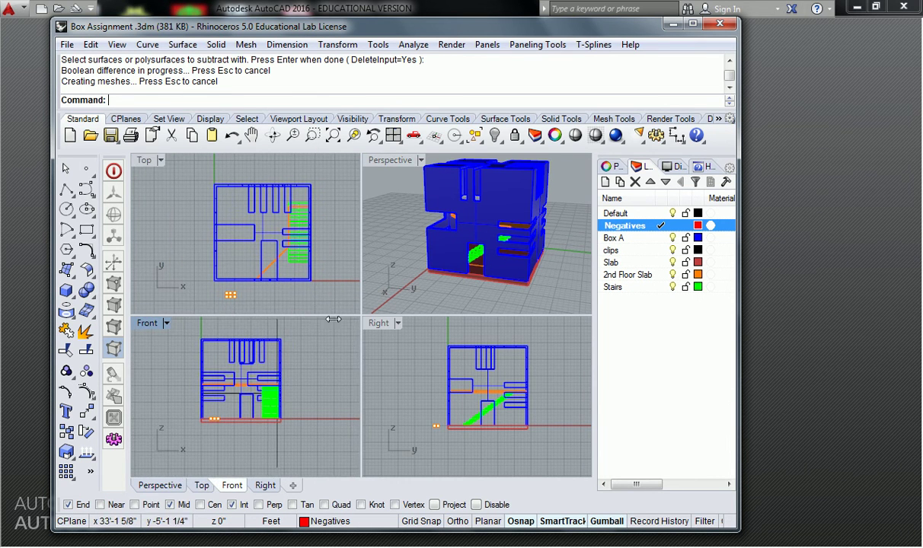
# Try previewing the model in all viewports at once with the Shade command.
pyautogui.click(595, 140)
pyautogui.rightClick(594, 139)
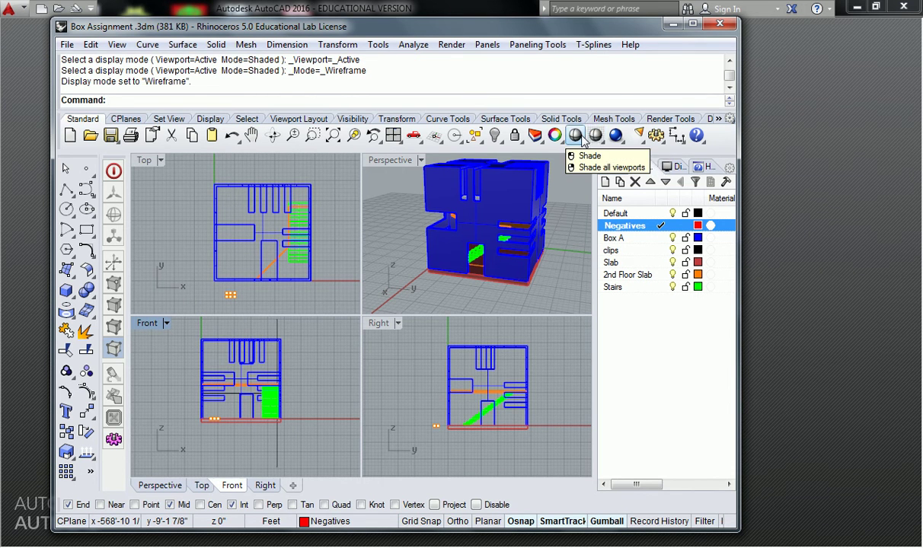
pyautogui.rightClick(577, 139)
pyautogui.scroll(3, 278, 366)
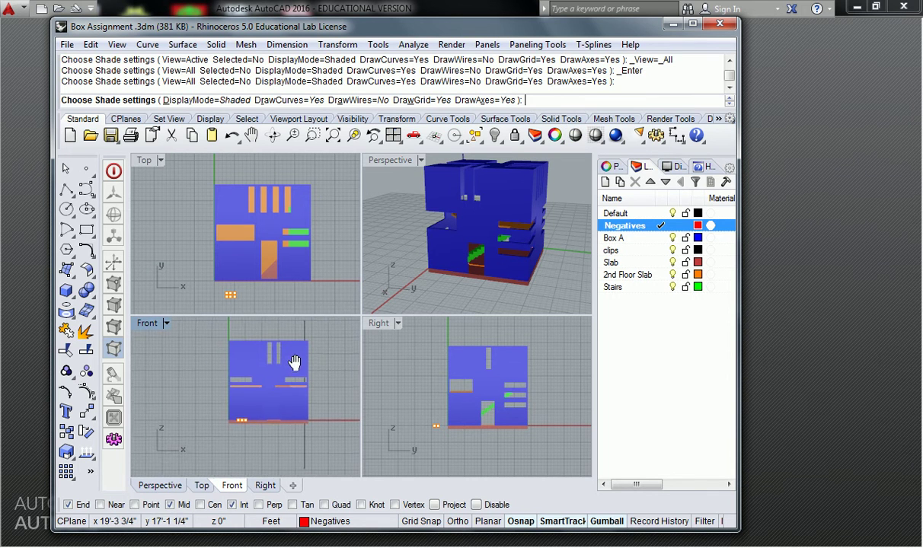
pyautogui.moveTo(292, 369); pyautogui.dragTo(287, 387, button='right')
pyautogui.click(441, 267)
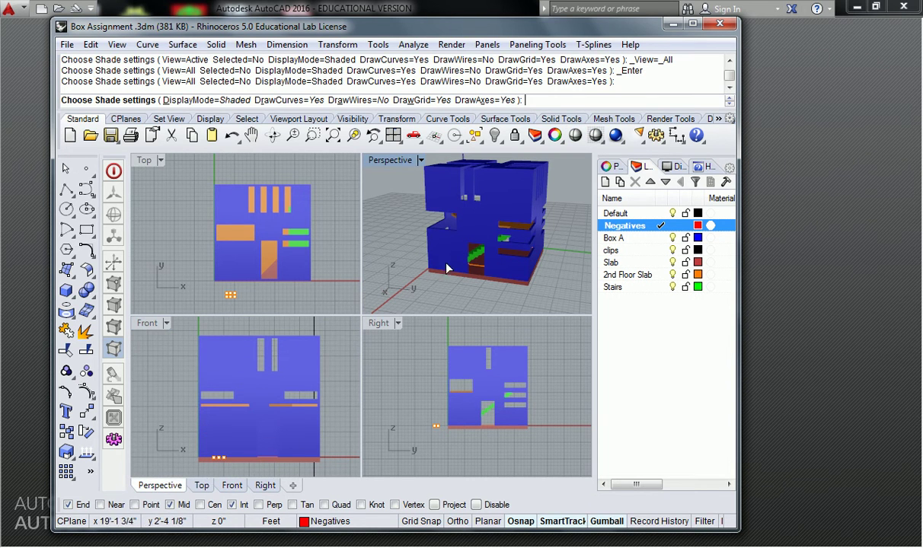
pyautogui.click(283, 260)
pyautogui.moveTo(311, 248); pyautogui.dragTo(286, 243, button='right')
pyautogui.scroll(1, 247, 222)
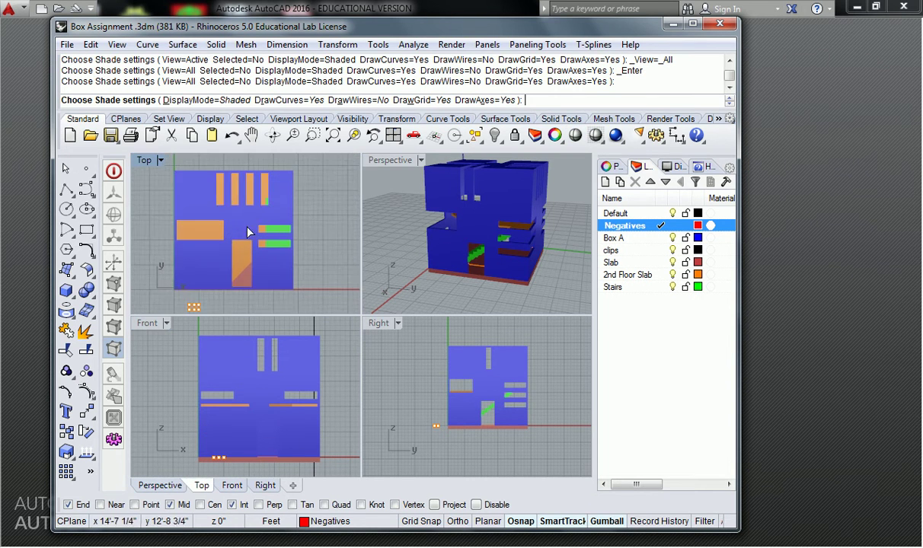
pyautogui.click(413, 230)
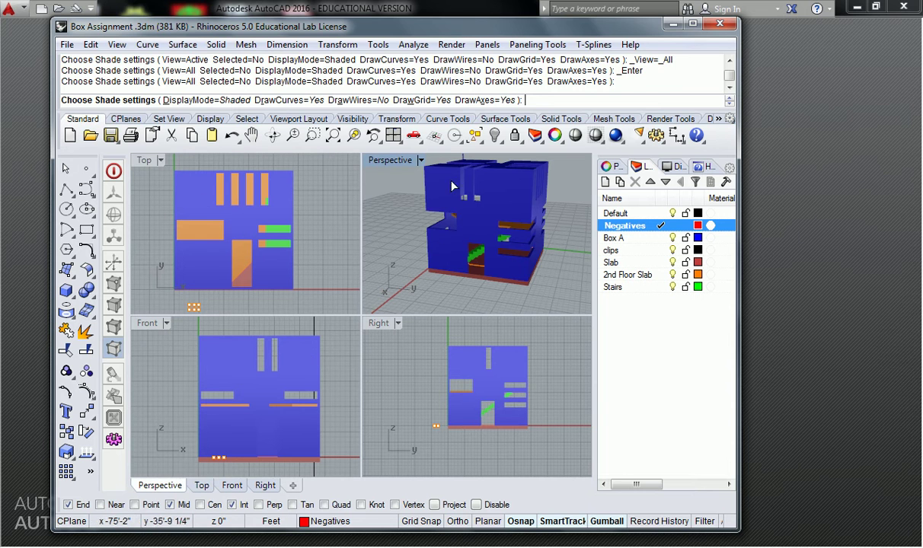
# Try the Shaded and Rendered display modes on the Perspective viewport, and exit the running Shade preview.
pyautogui.click(207, 119)
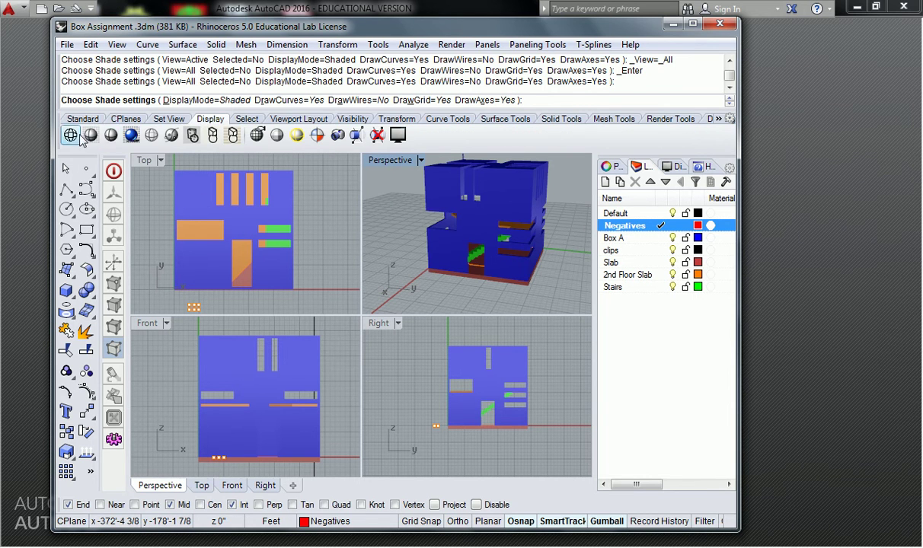
pyautogui.click(90, 135)
pyautogui.click(111, 135)
pyautogui.rightClick(110, 135)
pyautogui.click(131, 135)
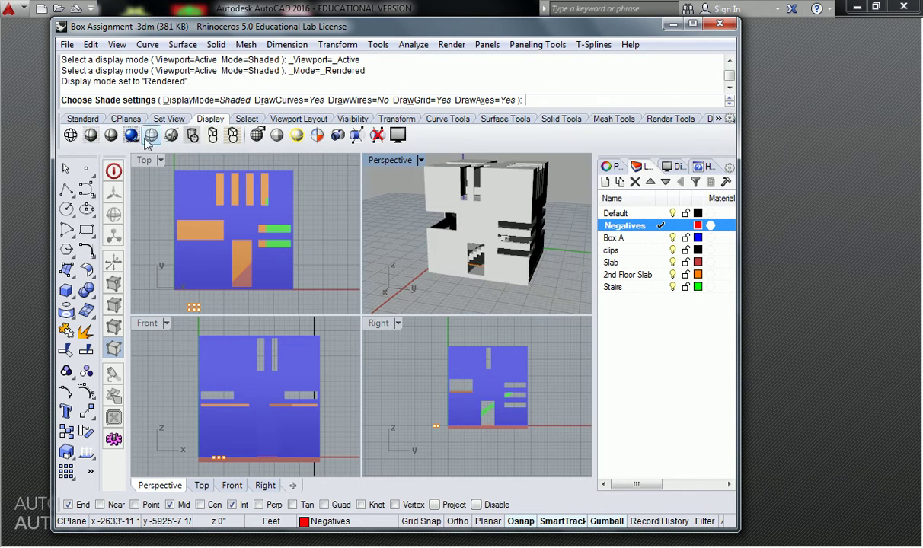
pyautogui.click(92, 135)
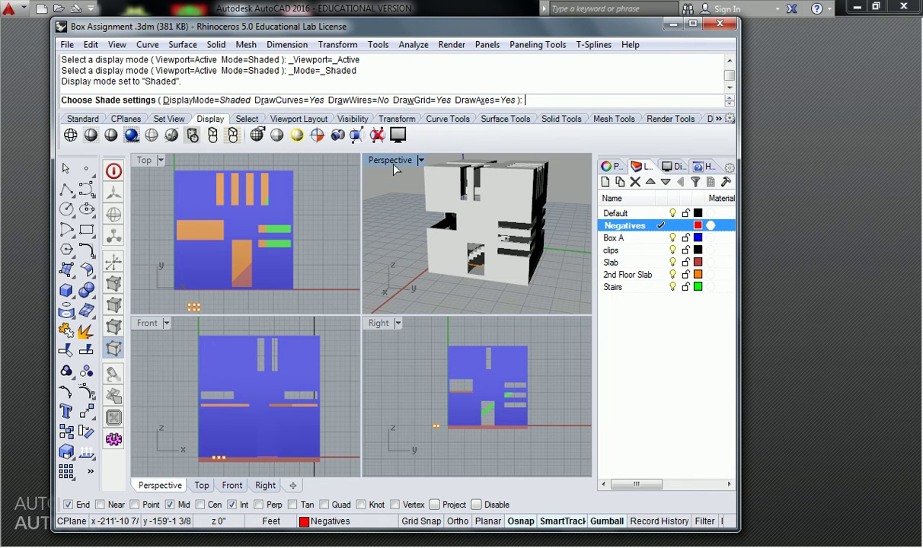
pyautogui.press('Escape')
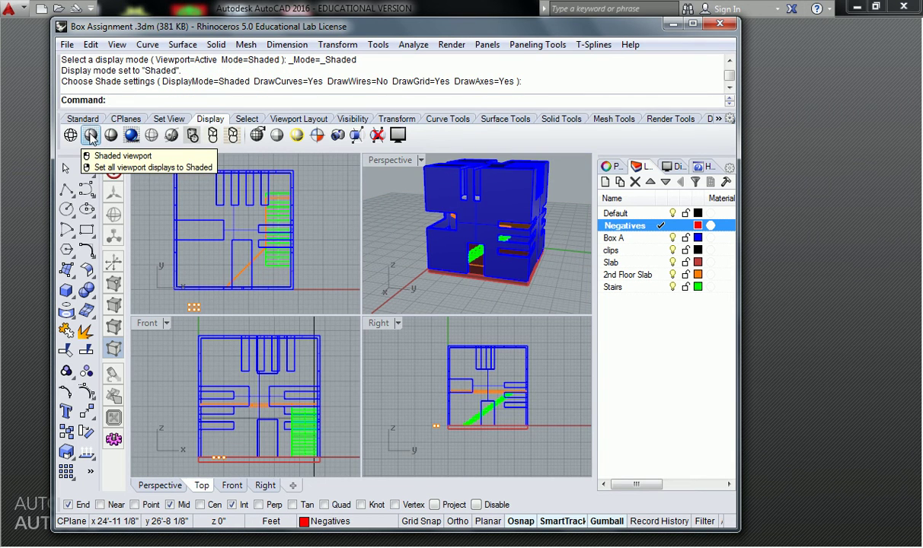
# Set the display mode of all viewports to Shaded and frame the model in the Front and Right views.
pyautogui.rightClick(92, 138)
pyautogui.moveTo(324, 383); pyautogui.dragTo(314, 383, button='right')
pyautogui.moveTo(465, 399)
pyautogui.mouseDown(button='right')
pyautogui.moveTo(457, 413)
pyautogui.moveTo(480, 396)
pyautogui.moveTo(471, 402)
pyautogui.mouseUp(button='right')
pyautogui.scroll(2, 459, 415)
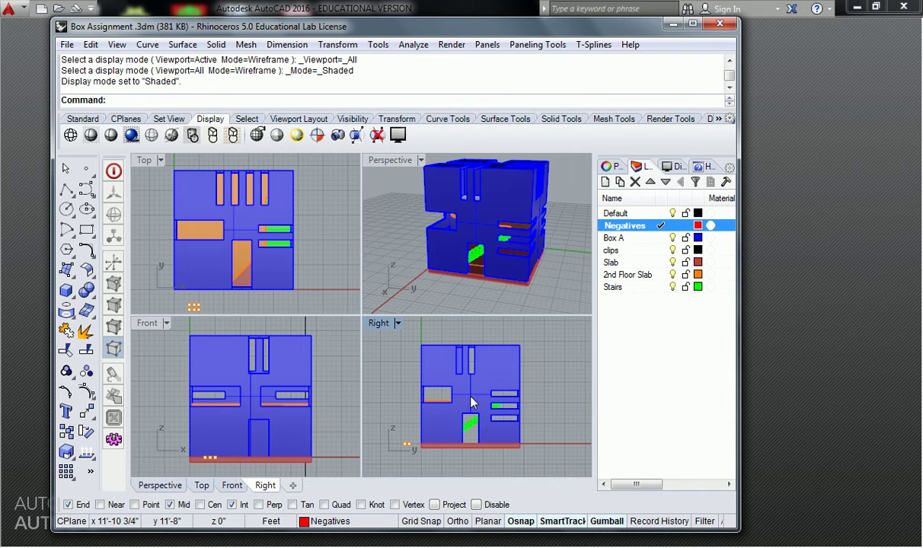
# Delete the group of stray points lying outside the box near its lower corner in the Top view.
pyautogui.click(628, 354)
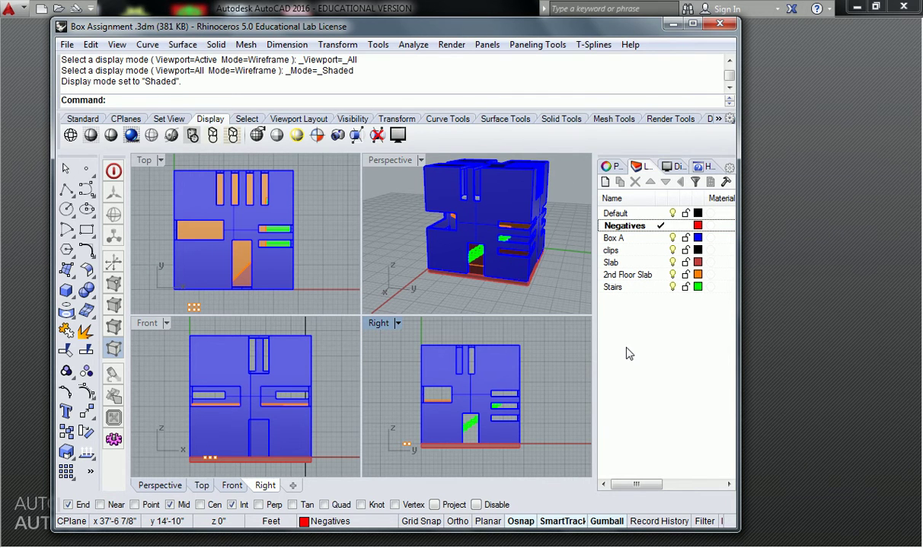
pyautogui.click(320, 351)
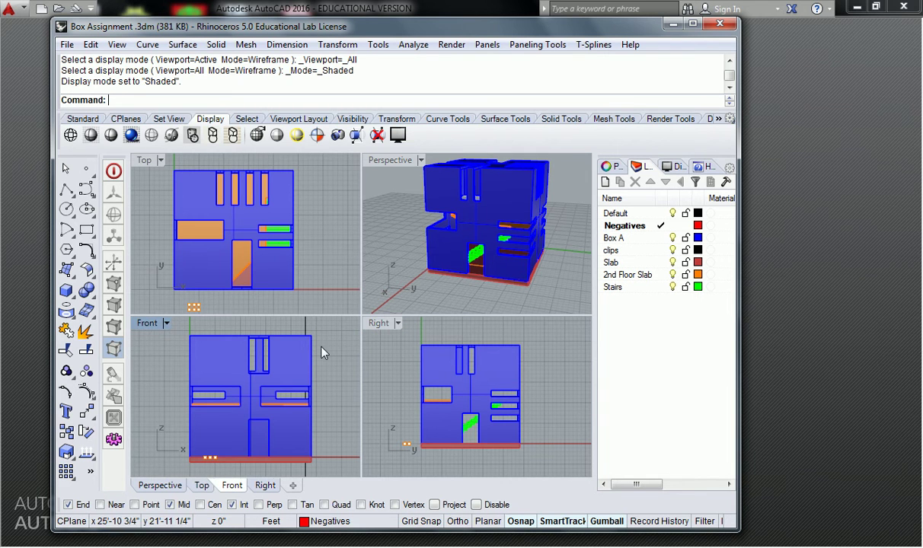
pyautogui.moveTo(211, 295); pyautogui.dragTo(175, 316)
pyautogui.press('Delete')
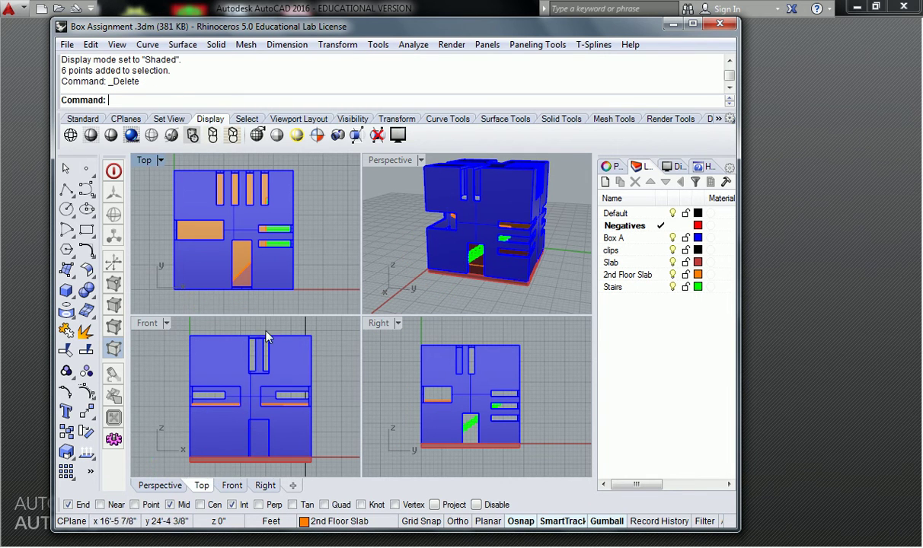
# Turn off the visibility of the Default and clips layers.
pyautogui.moveTo(321, 354); pyautogui.dragTo(303, 348, button='right')
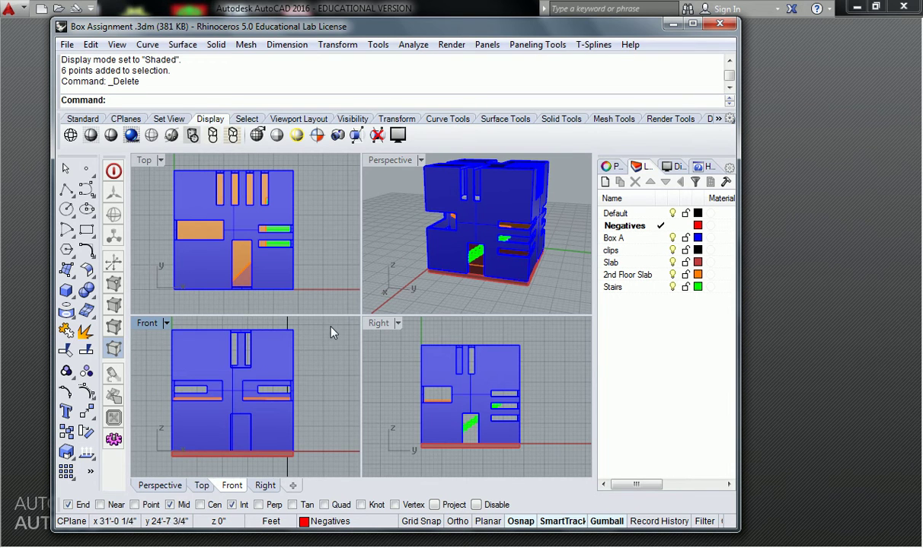
pyautogui.scroll(-2, 312, 350)
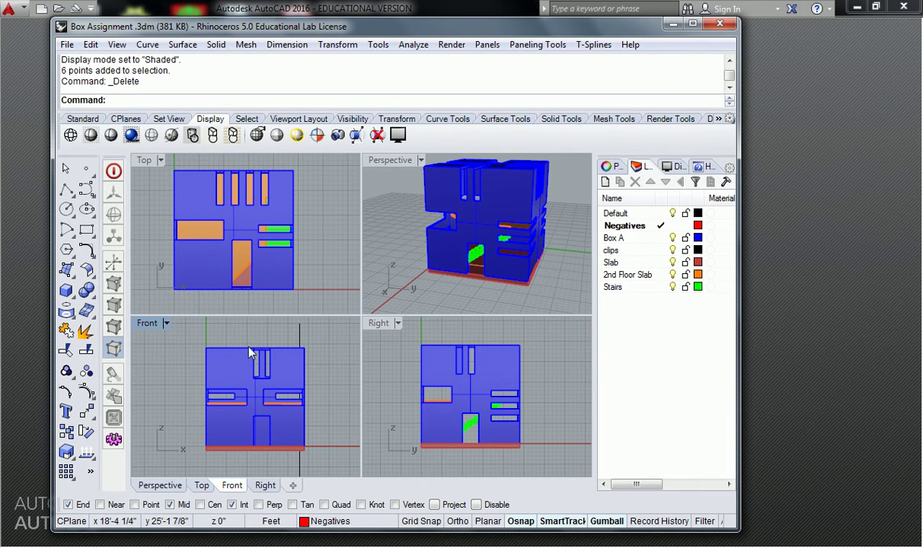
pyautogui.click(666, 228)
pyautogui.click(644, 214)
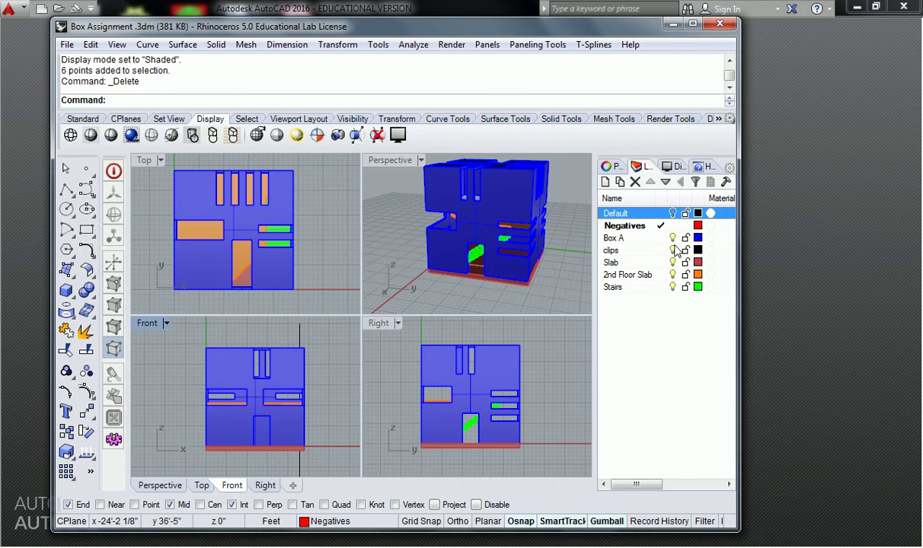
pyautogui.click(643, 250)
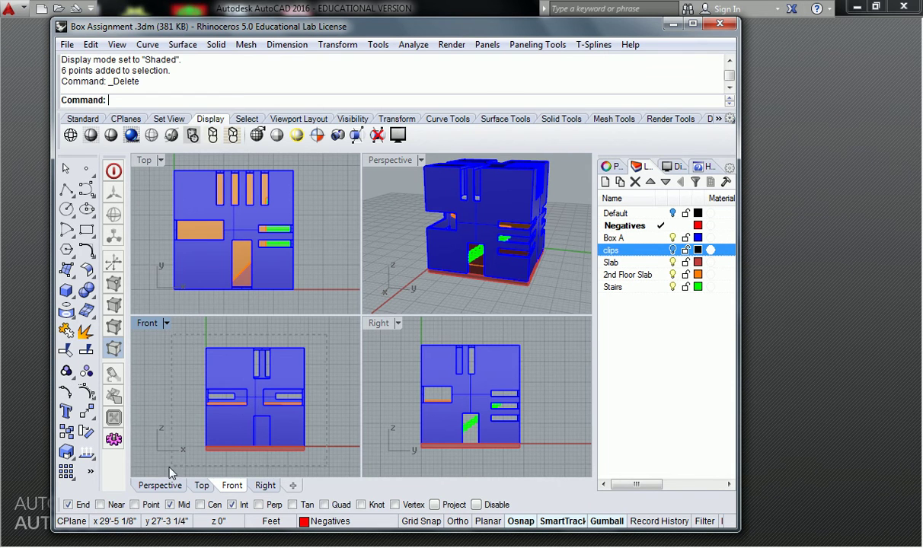
# Select the whole model in the Front view, run Make2D, and check which layers are available for its visible lines.
pyautogui.hotkey('ctrl', 'a')
pyautogui.moveTo(297, 425); pyautogui.dragTo(300, 406, button='right')
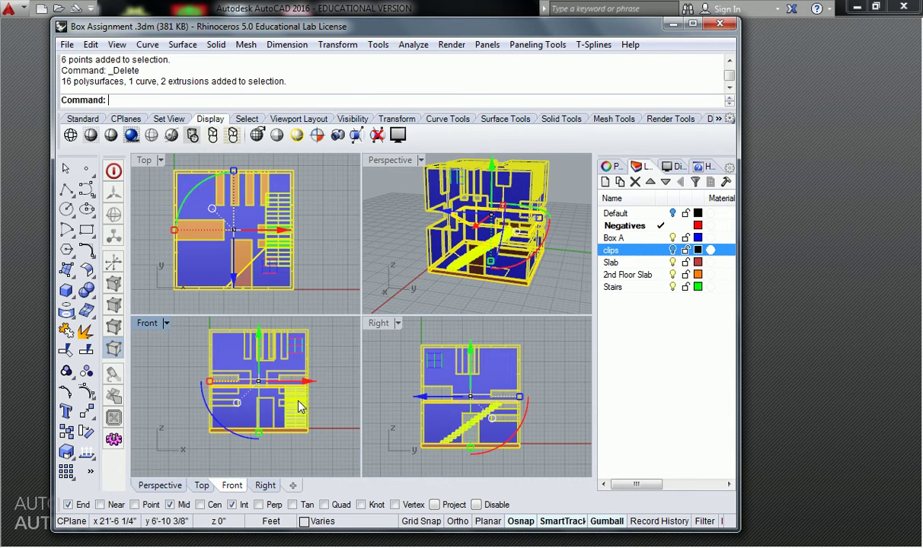
pyautogui.write('Make2D')
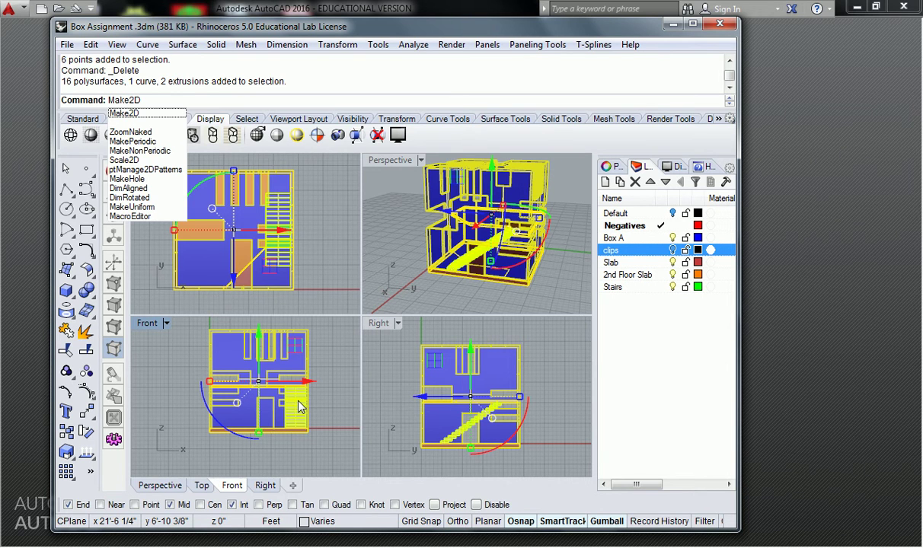
pyautogui.press('Return')
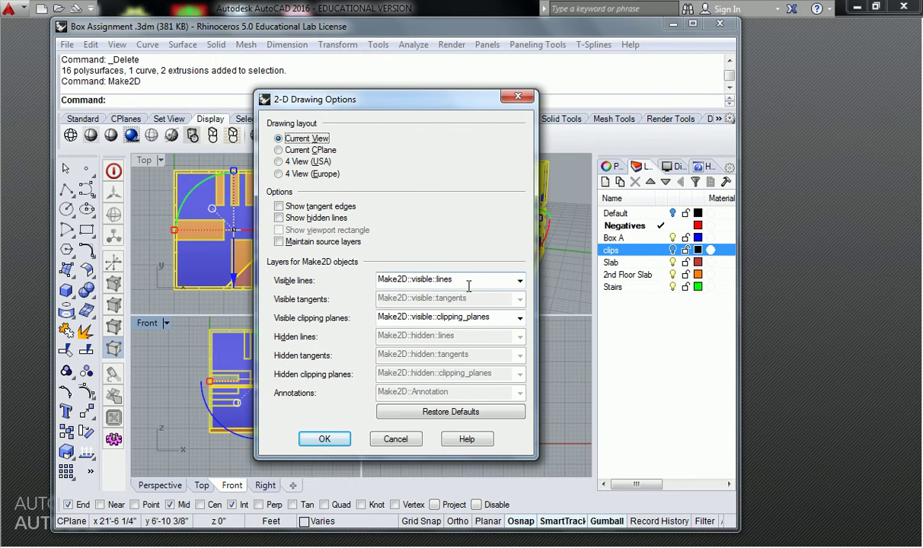
pyautogui.click(520, 281)
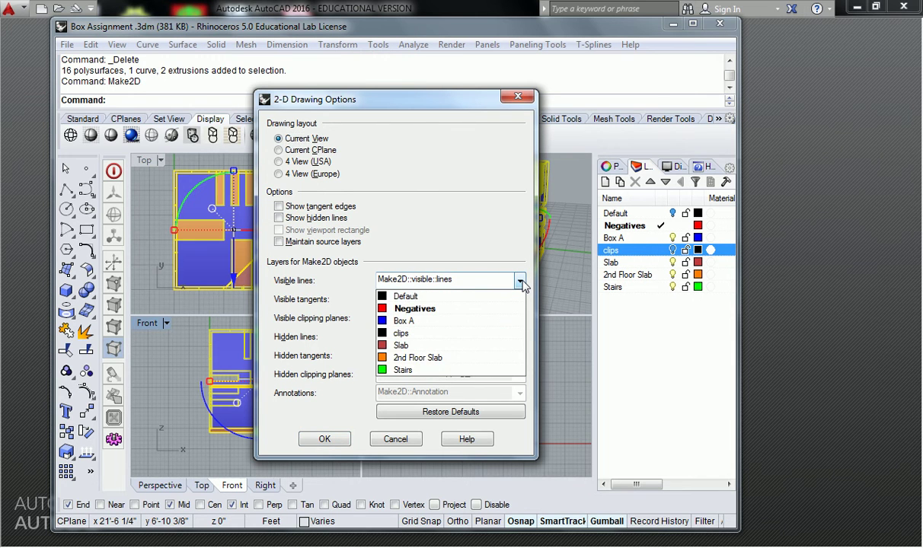
pyautogui.click(522, 281)
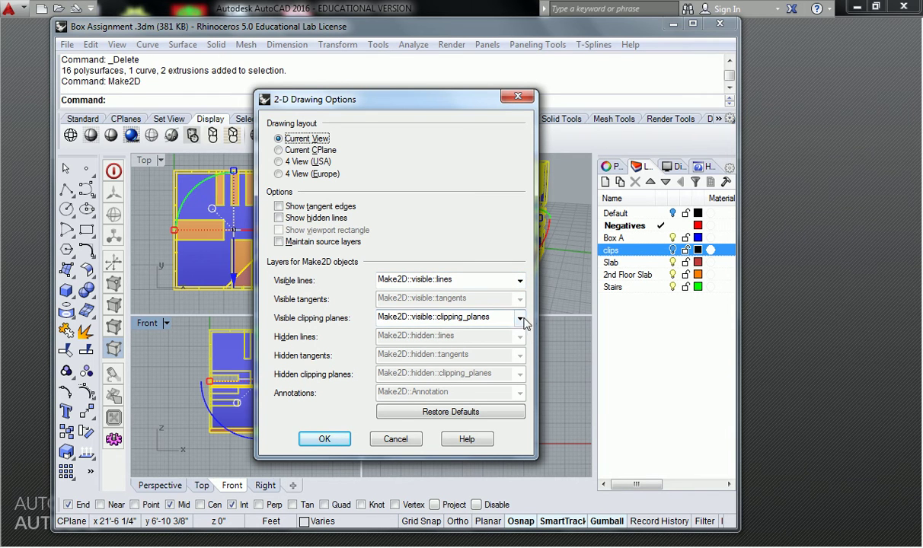
pyautogui.click(520, 281)
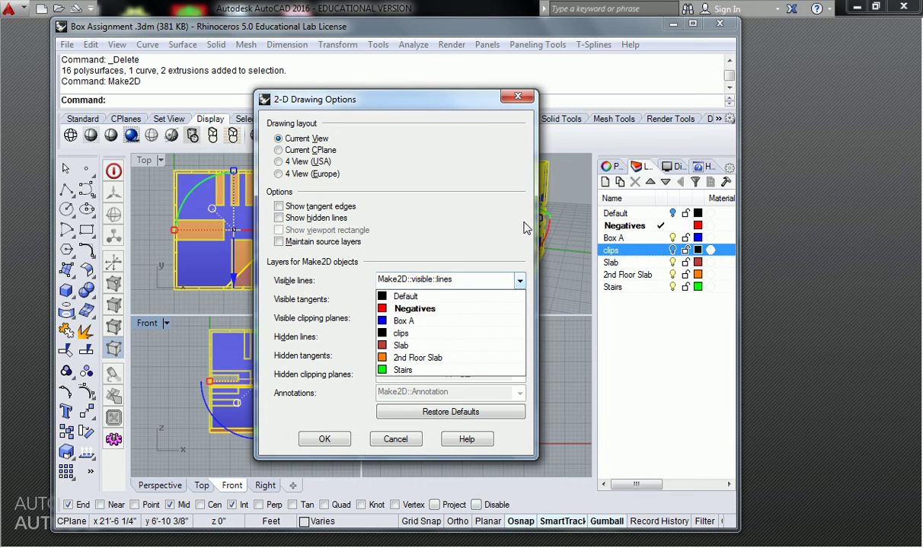
pyautogui.click(417, 297)
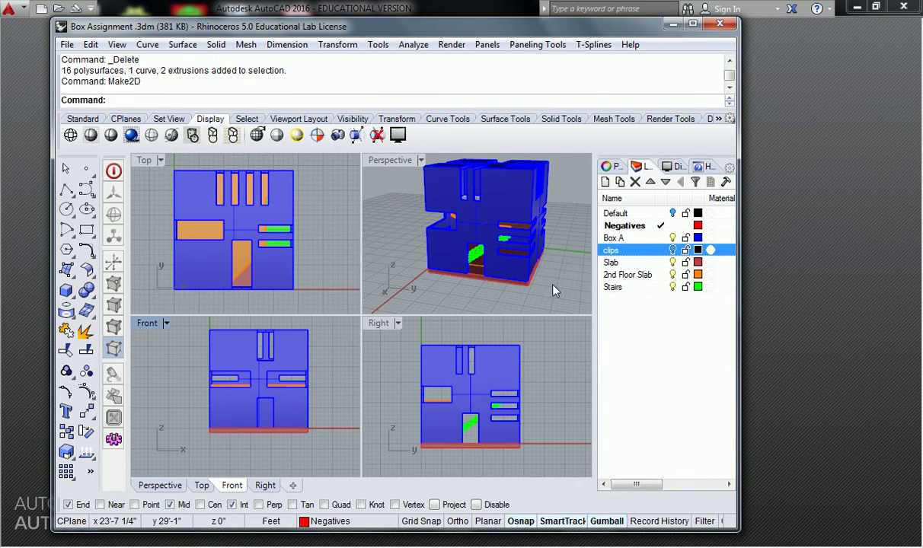
# Create a new layer named Object and set its color to Aquamarine.
pyautogui.moveTo(522, 268); pyautogui.dragTo(511, 241, button='right')
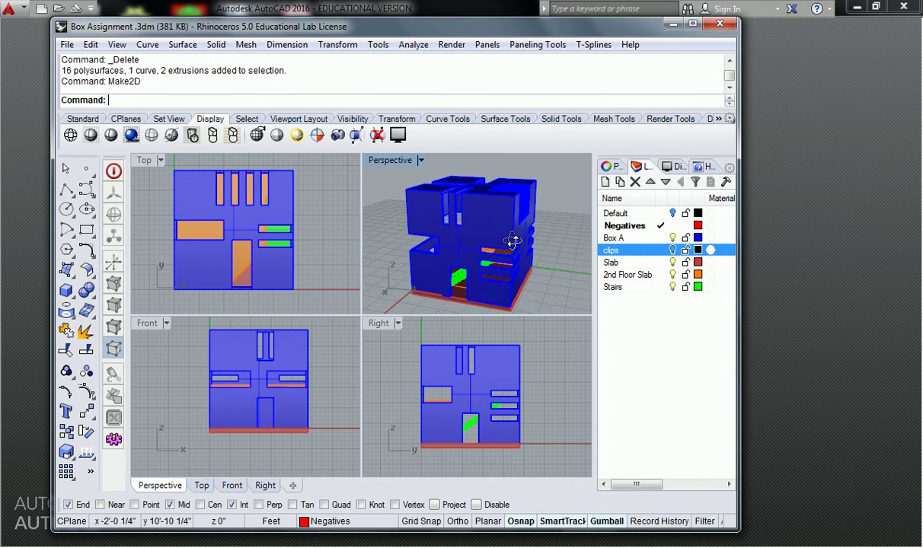
pyautogui.click(604, 183)
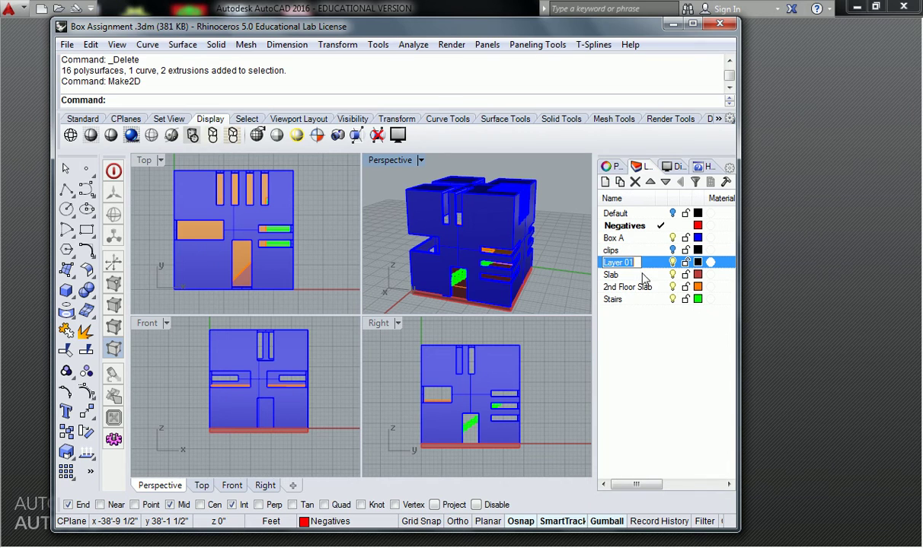
pyautogui.write('Object')
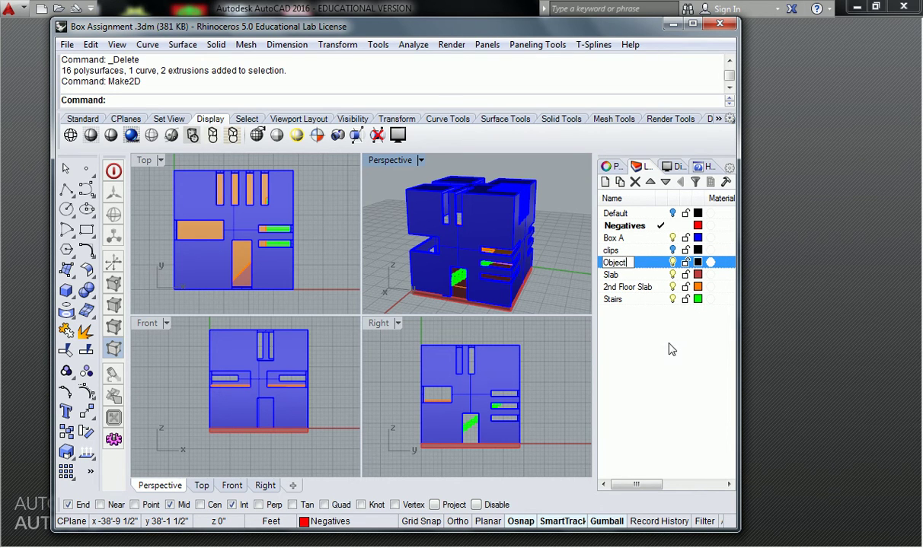
pyautogui.press('Return')
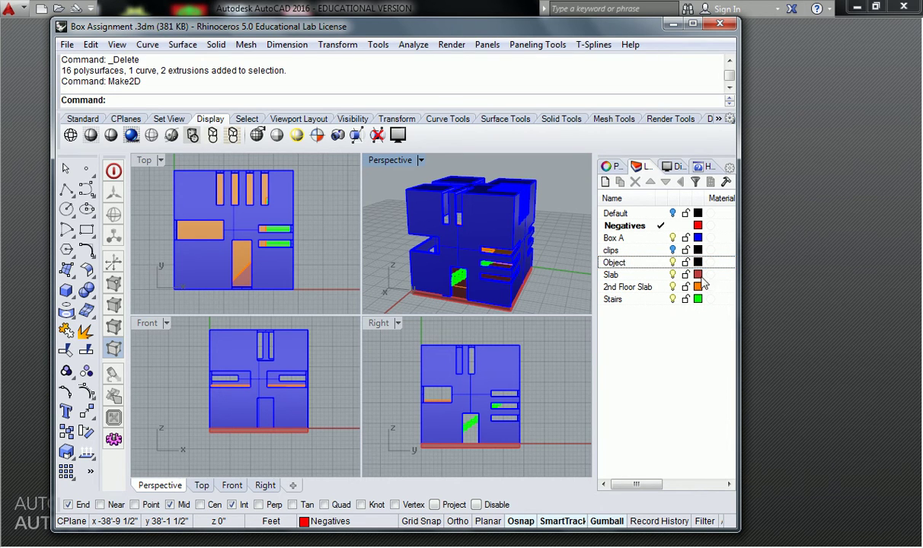
pyautogui.click(697, 263)
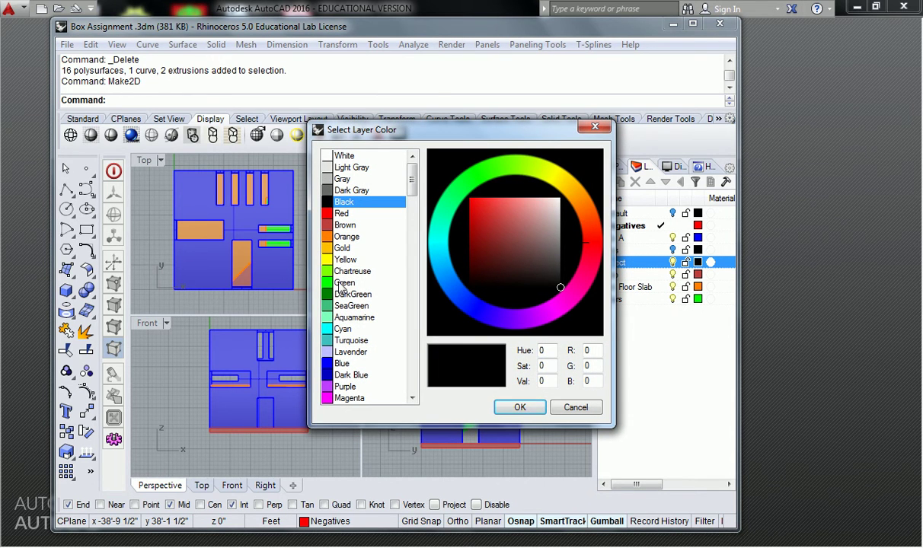
pyautogui.click(342, 316)
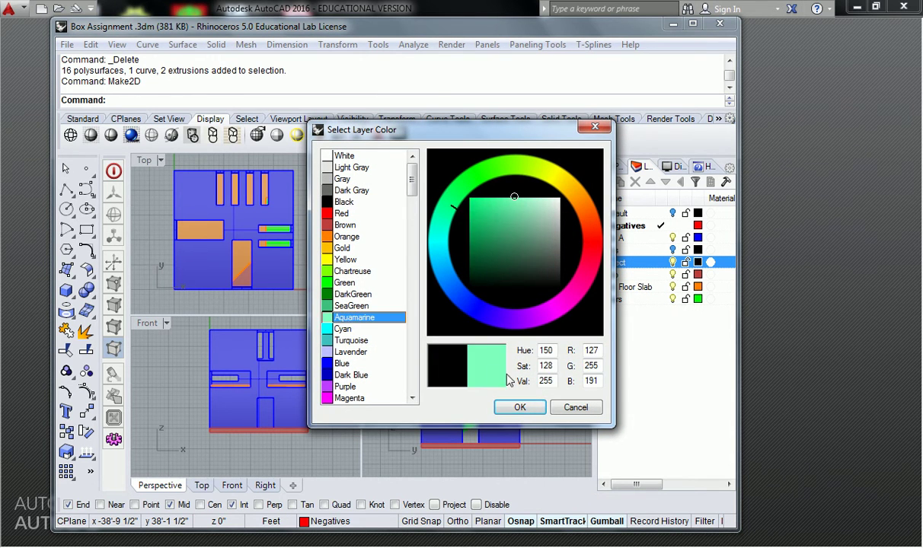
pyautogui.click(519, 407)
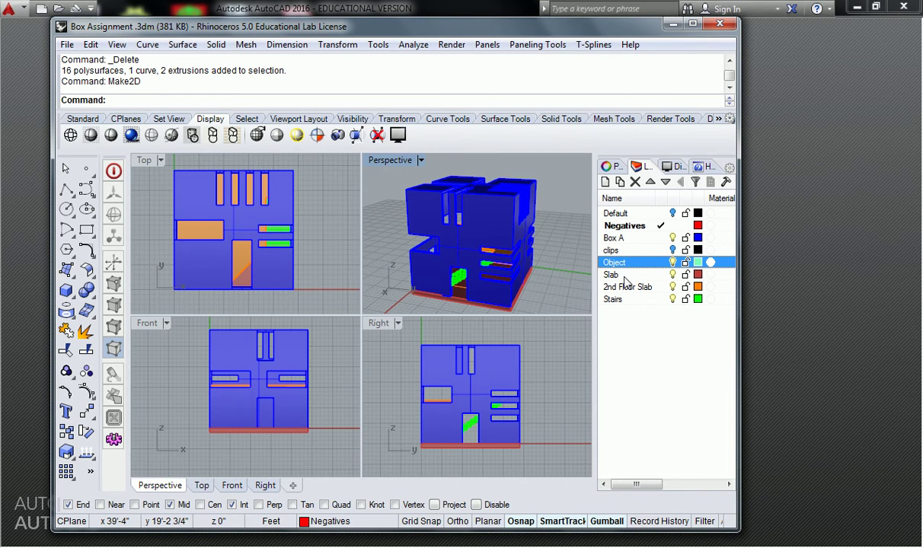
# Create a new layer named Hidden and set its color to Lavender.
pyautogui.click(605, 182)
pyautogui.write('Hidden')
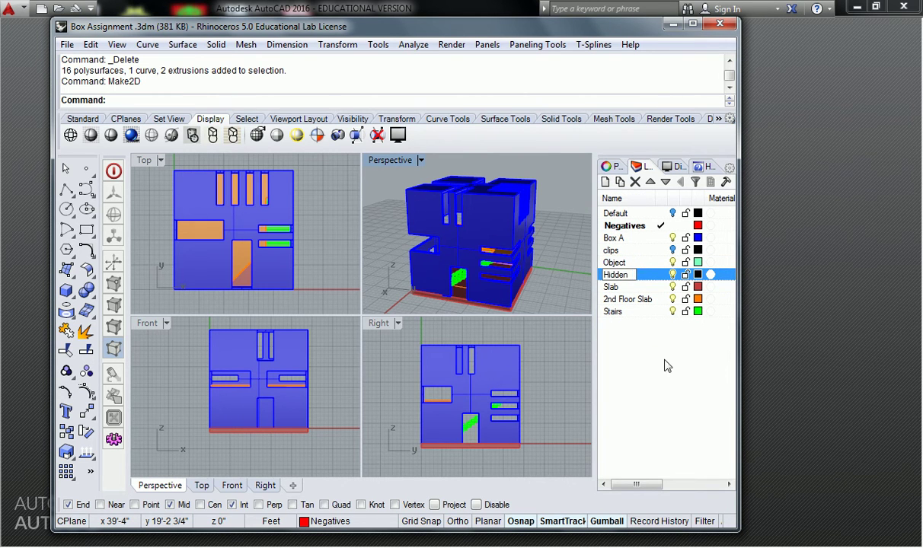
pyautogui.press('Return')
pyautogui.click(697, 274)
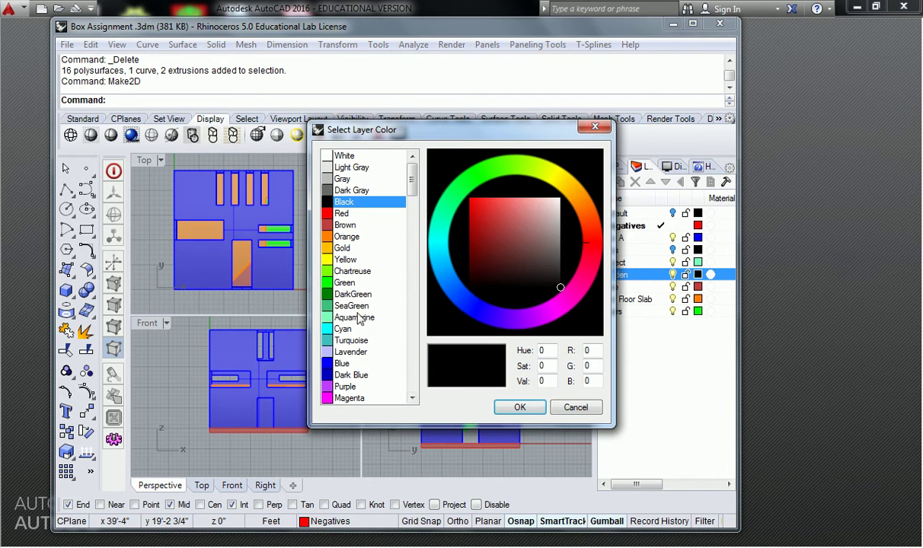
pyautogui.click(328, 331)
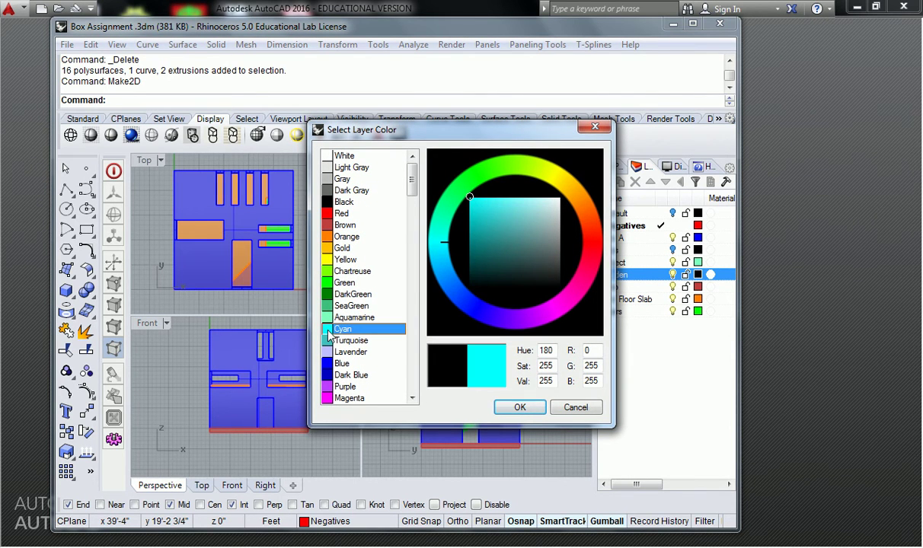
pyautogui.click(338, 353)
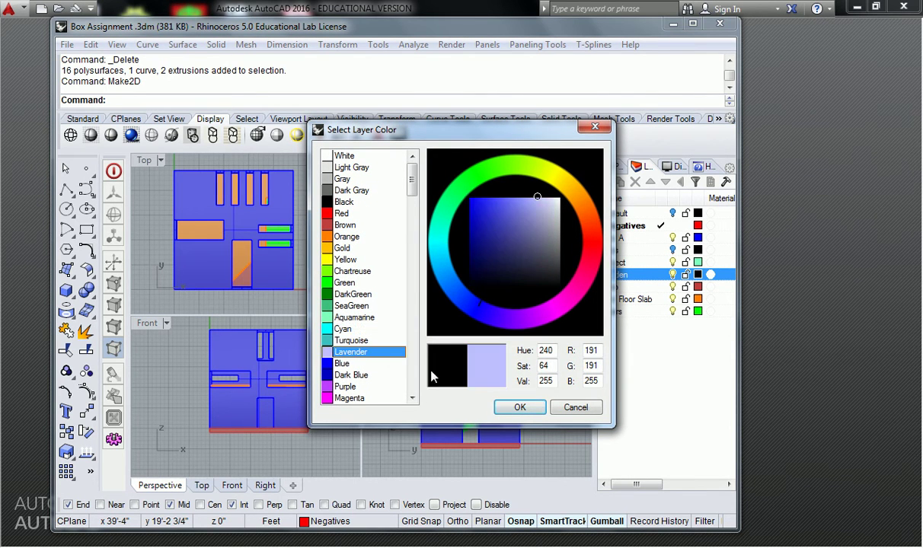
pyautogui.click(519, 408)
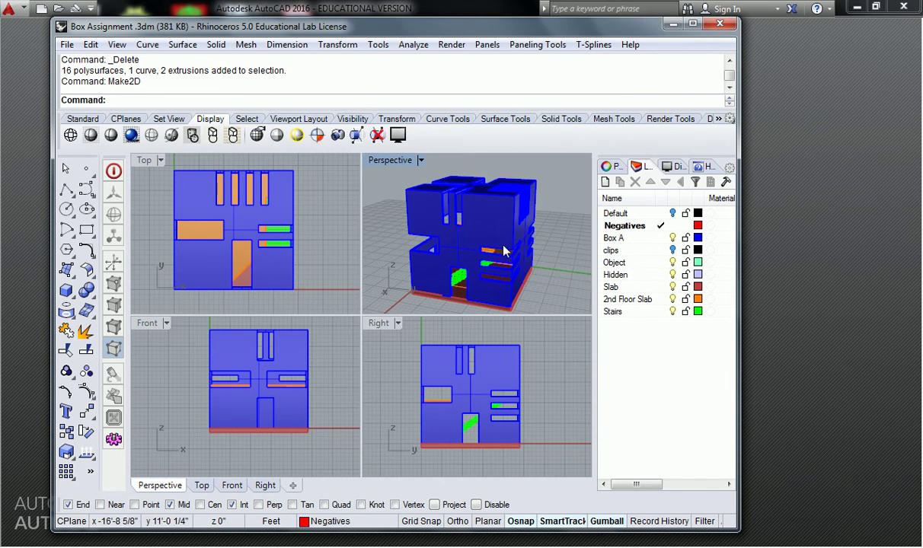
# Change the Hidden layer's color to Purple.
pyautogui.click(670, 274)
pyautogui.click(697, 274)
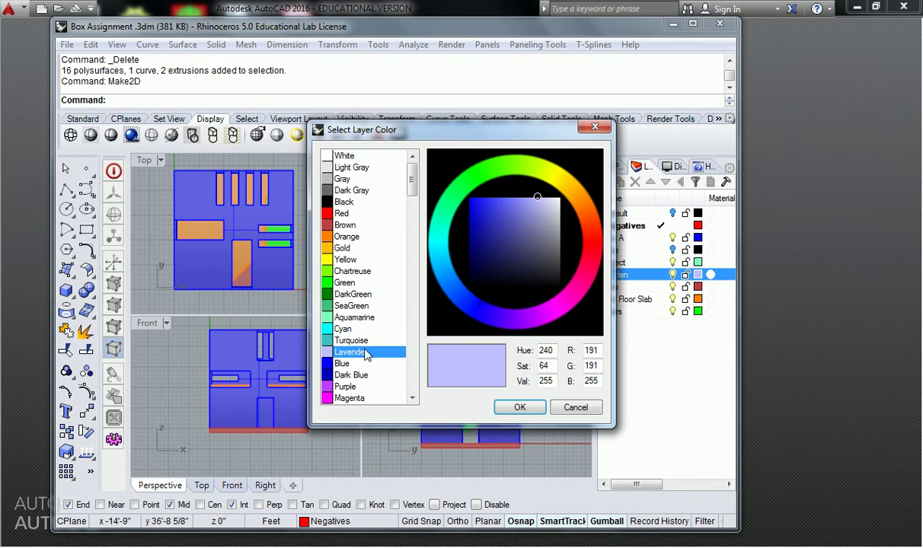
pyautogui.click(342, 363)
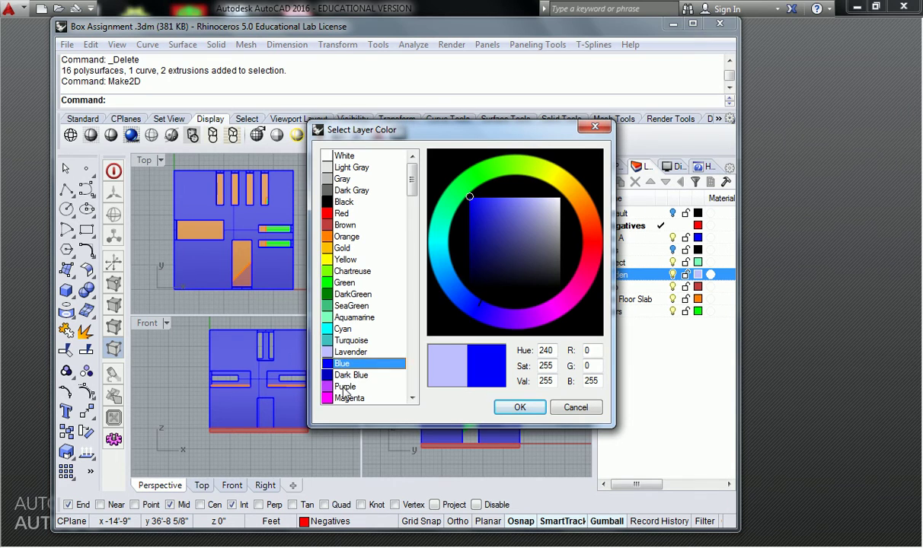
pyautogui.click(344, 387)
pyautogui.click(519, 407)
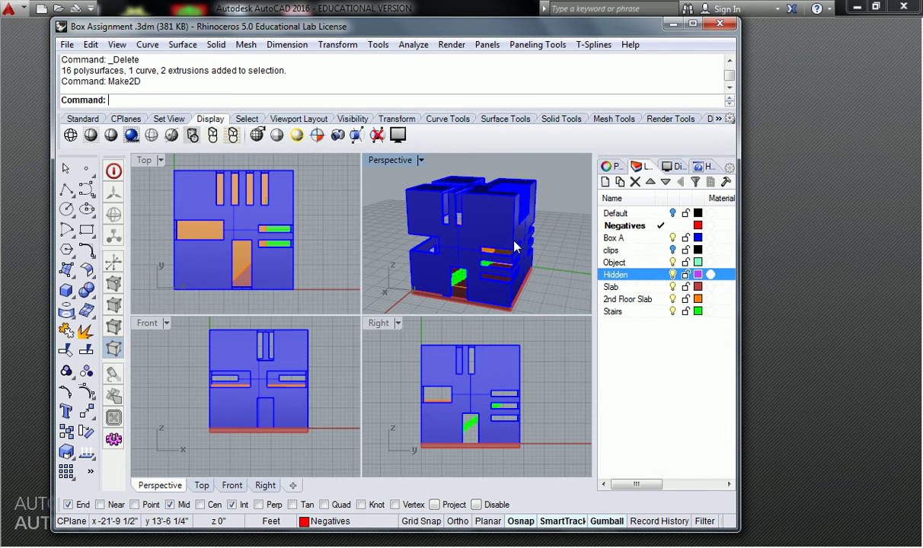
# Change the Object layer's color to DarkGreen.
pyautogui.click(697, 262)
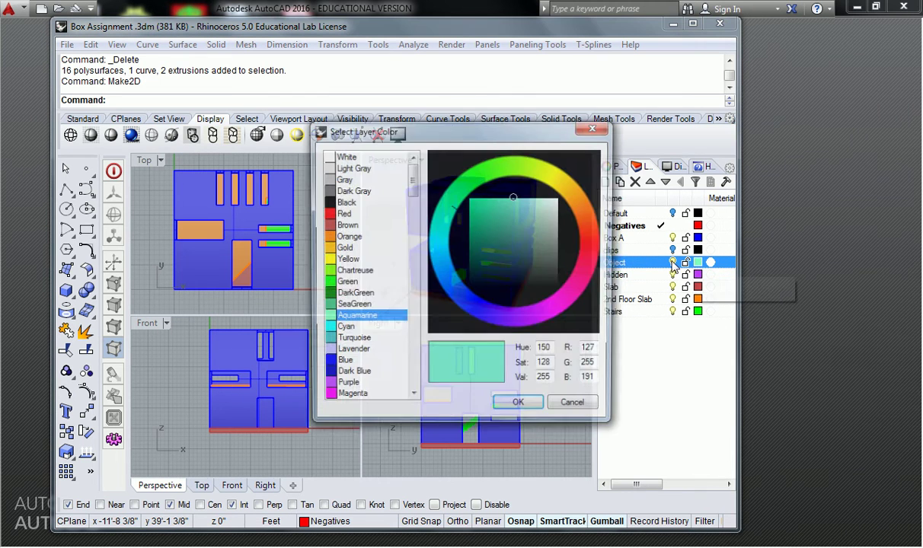
pyautogui.click(331, 296)
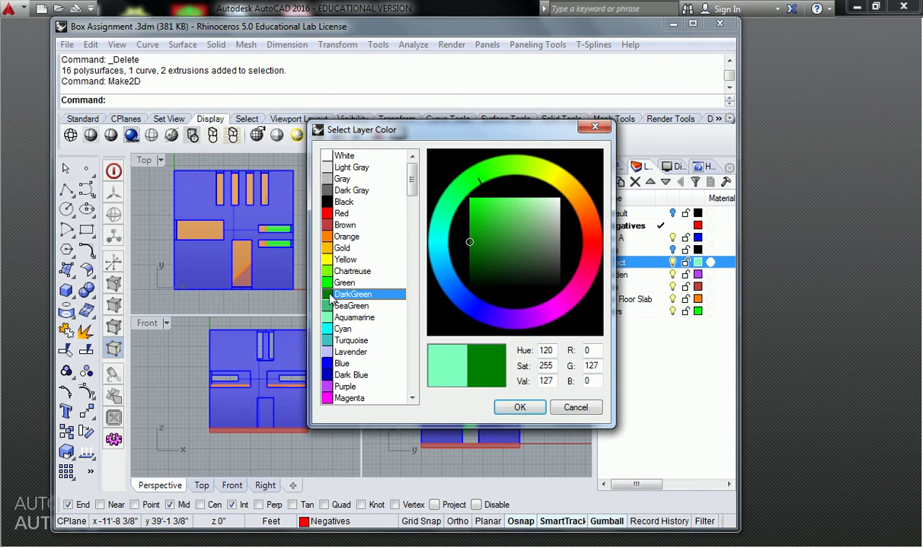
pyautogui.click(519, 407)
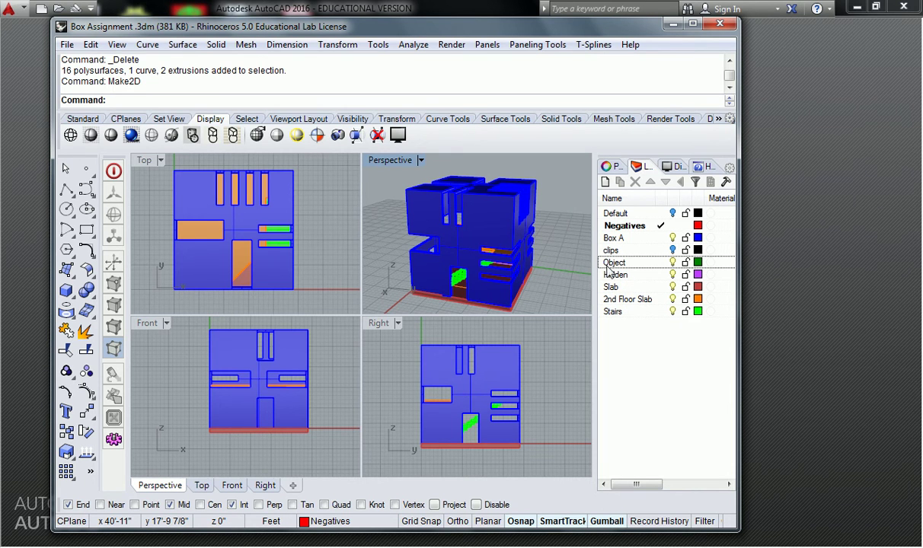
# Maximize the Perspective viewport and set its camera lens length to 22.
pyautogui.moveTo(266, 386); pyautogui.dragTo(273, 411, button='right')
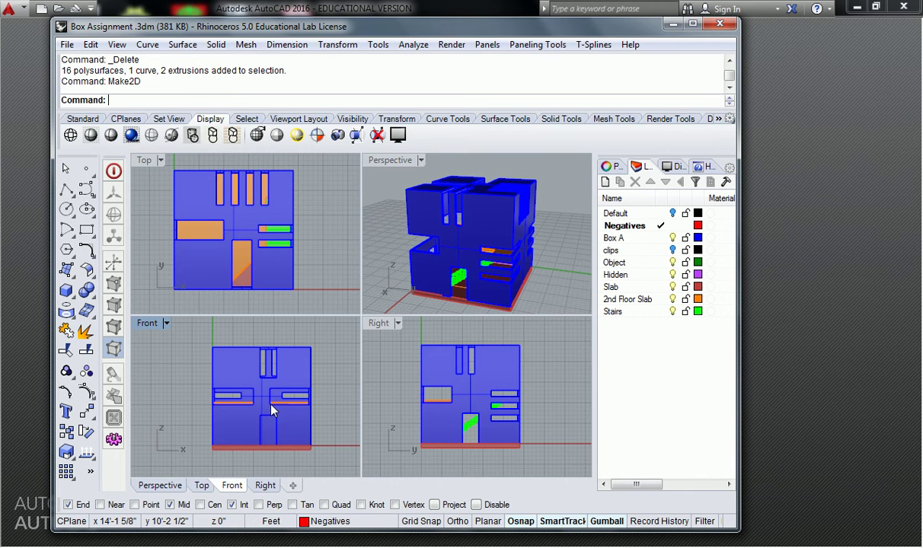
pyautogui.doubleClick(390, 160)
pyautogui.moveTo(455, 271); pyautogui.dragTo(480, 297, button='right')
pyautogui.scroll(-6, 480, 297)
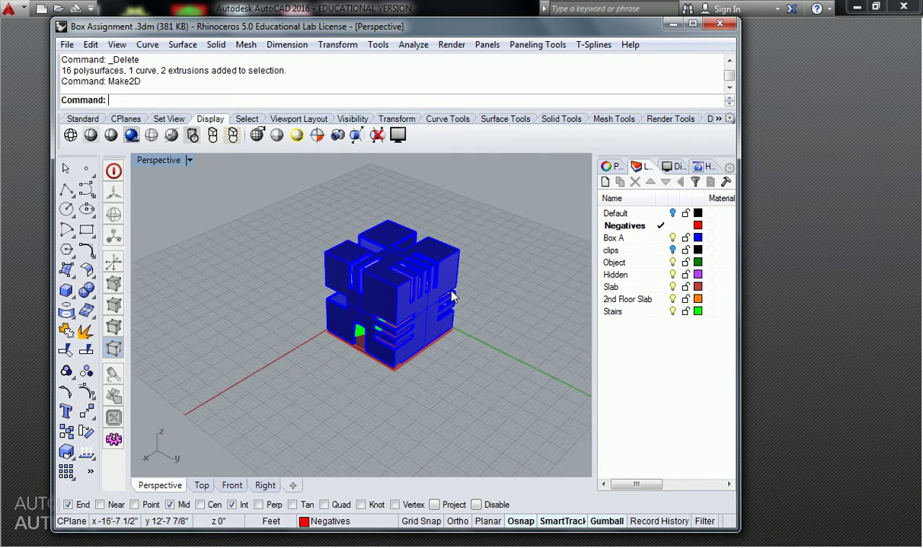
pyautogui.scroll(4, 412, 305)
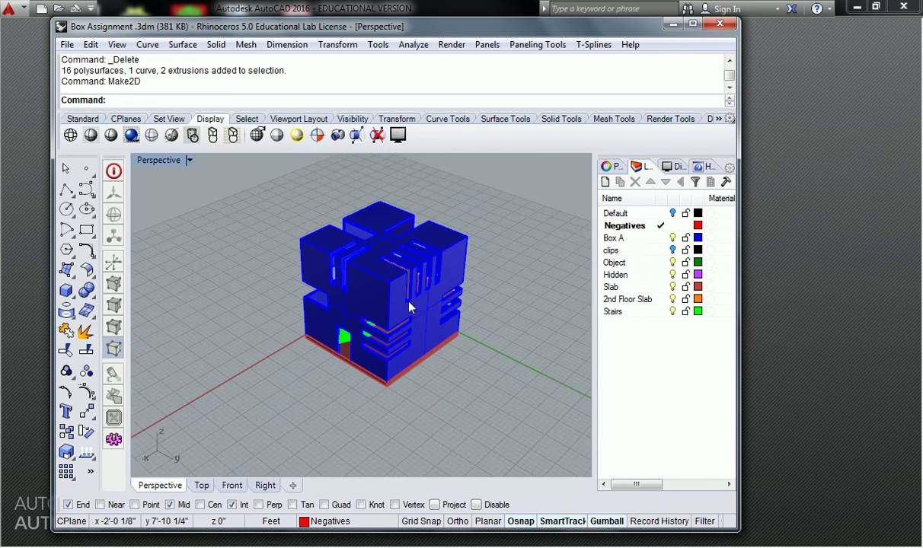
pyautogui.click(613, 167)
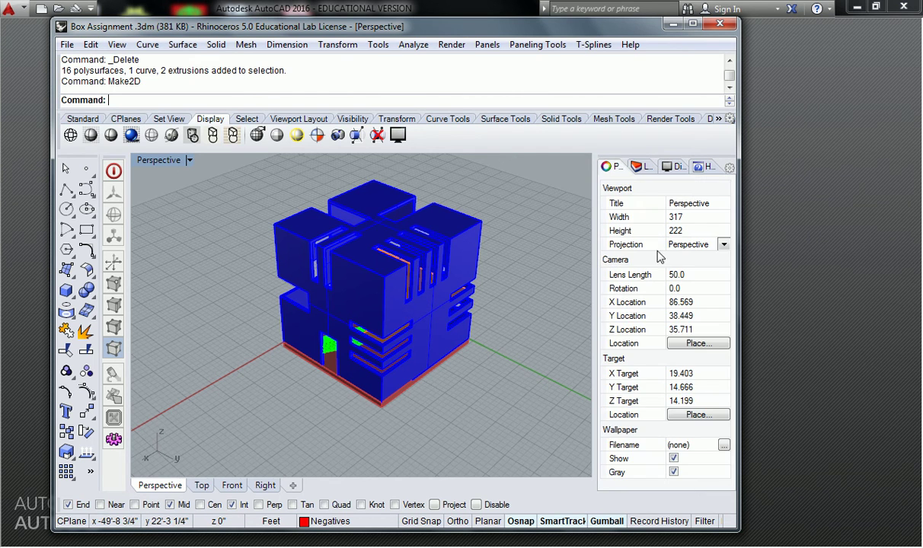
pyautogui.click(704, 275)
pyautogui.write('22')
pyautogui.press('Return')
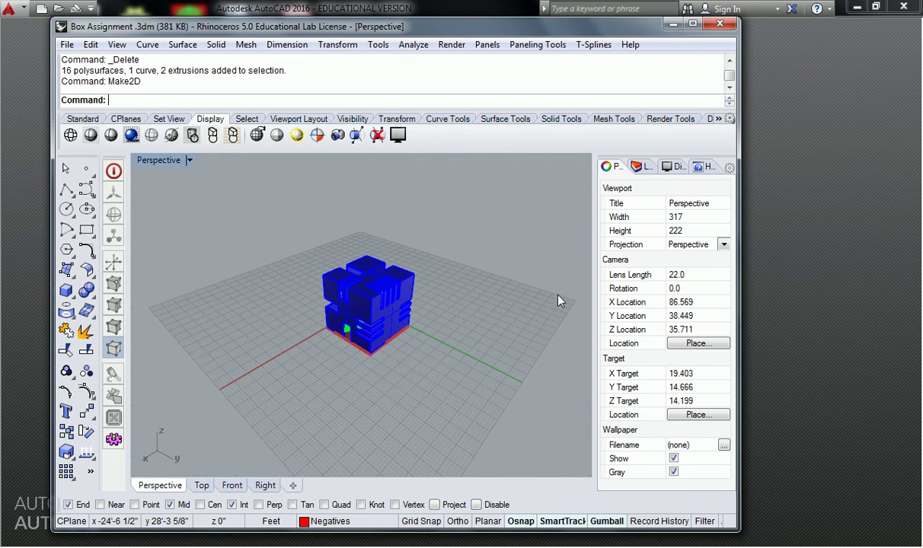
# Frame the box in a low-angle corner perspective with the stairs showing through the doorway.
pyautogui.scroll(5, 395, 343)
pyautogui.moveTo(462, 306)
pyautogui.mouseDown(button='right')
pyautogui.moveTo(464, 273)
pyautogui.moveTo(454, 313)
pyautogui.mouseUp(button='right')
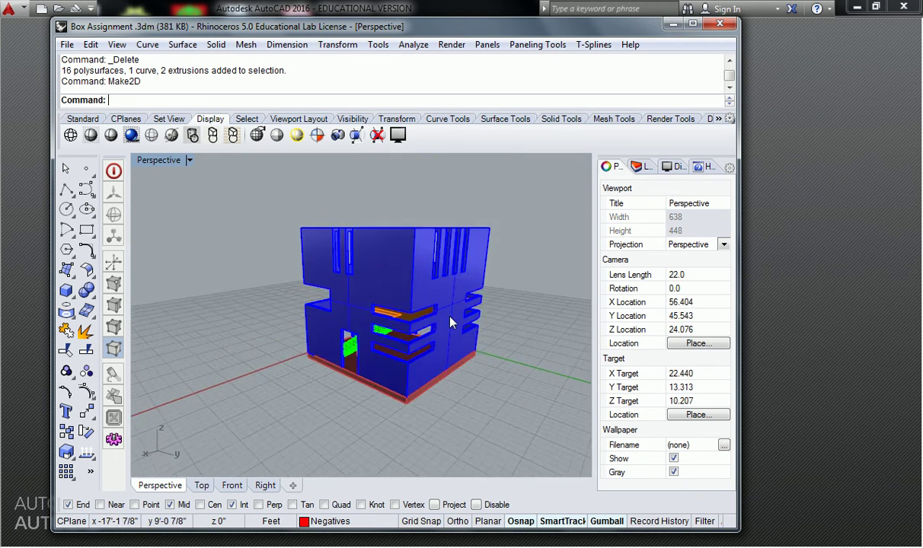
pyautogui.scroll(6, 452, 314)
pyautogui.moveTo(400, 345); pyautogui.dragTo(506, 319, button='right')
pyautogui.moveTo(187, 346); pyautogui.dragTo(337, 317, button='right')
pyautogui.scroll(-6, 306, 317)
pyautogui.scroll(2, 362, 312)
pyautogui.scroll(-2, 396, 320)
pyautogui.moveTo(426, 332); pyautogui.dragTo(383, 328, button='right')
pyautogui.scroll(2, 385, 327)
pyautogui.moveTo(468, 334); pyautogui.dragTo(396, 278, button='right')
pyautogui.scroll(-2, 434, 312)
pyautogui.scroll(2, 427, 300)
pyautogui.scroll(-2, 397, 274)
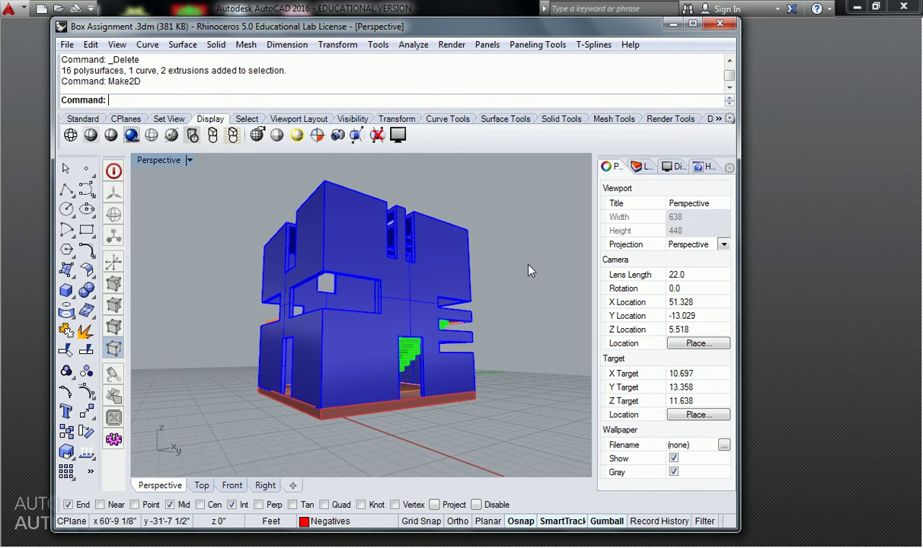
# Run Make2D on the whole model in the current perspective view, showing hidden lines, with visible lines on Object and hidden lines on Hidden.
pyautogui.moveTo(536, 176); pyautogui.dragTo(193, 447)
pyautogui.press('Return')
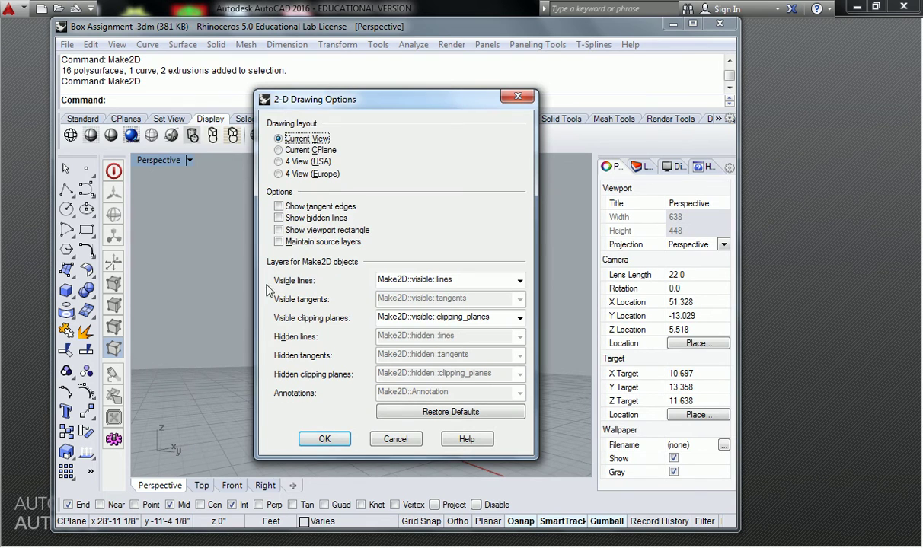
pyautogui.click(290, 217)
pyautogui.click(442, 279)
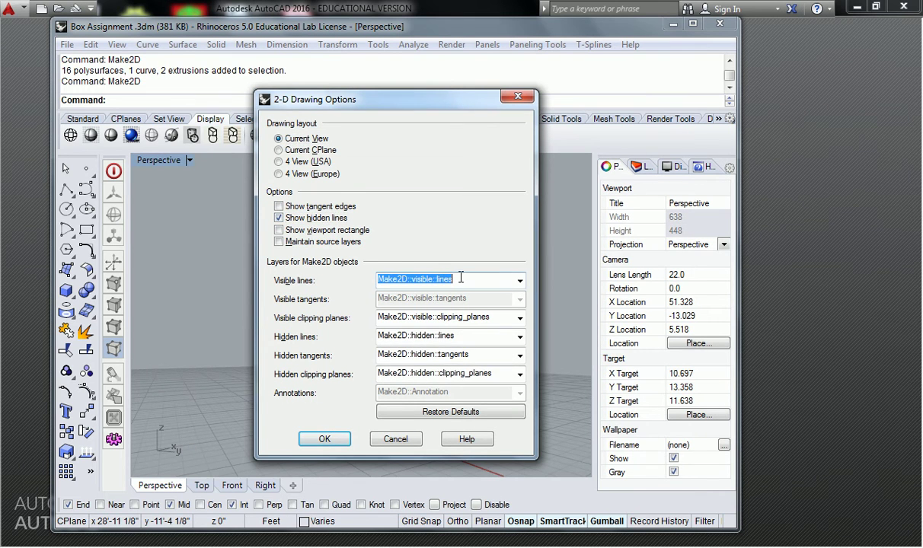
pyautogui.click(518, 280)
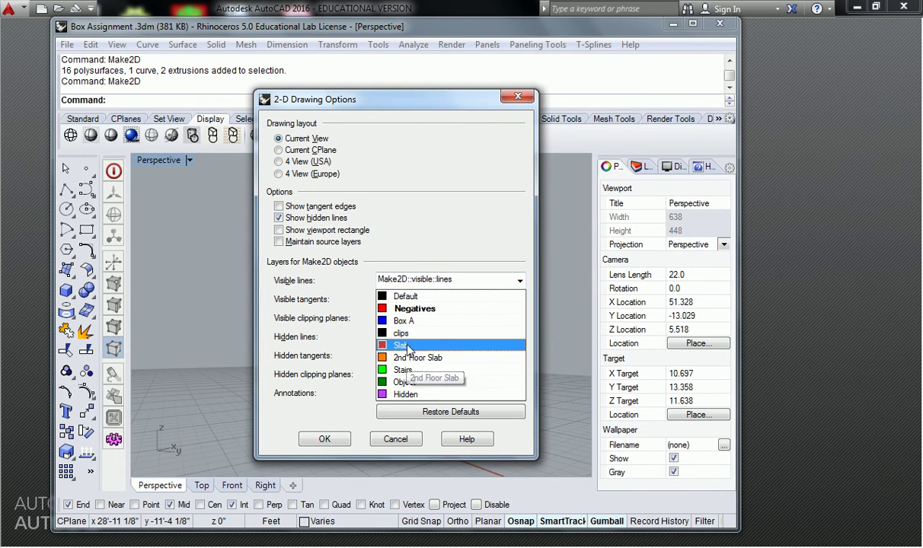
pyautogui.click(411, 382)
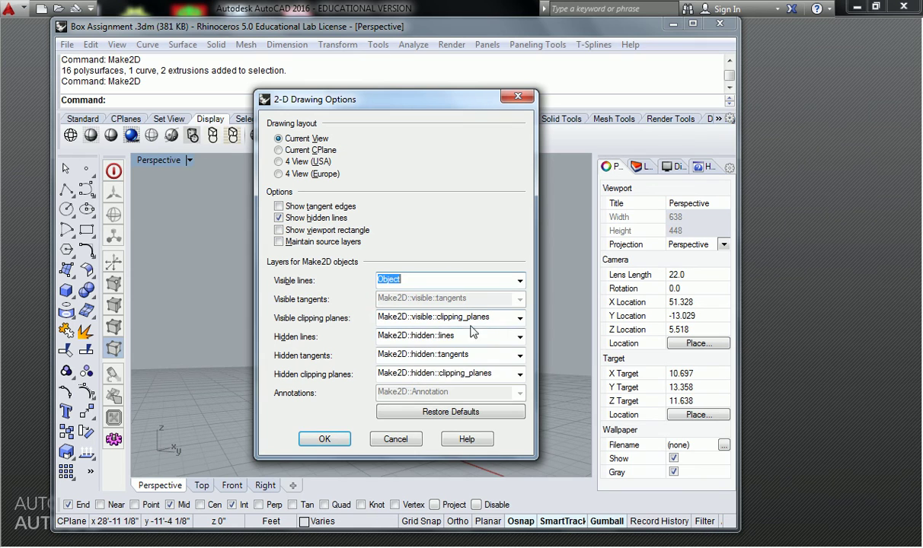
pyautogui.click(519, 337)
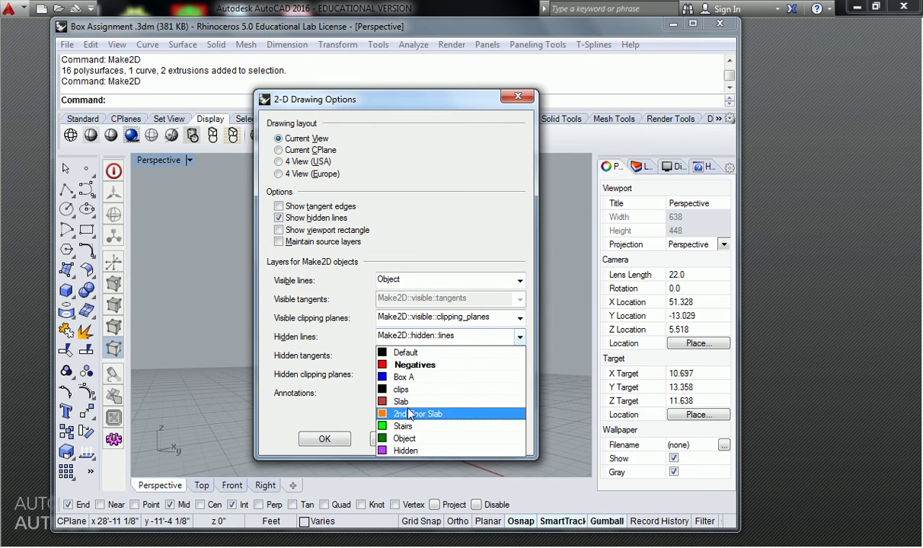
pyautogui.click(406, 451)
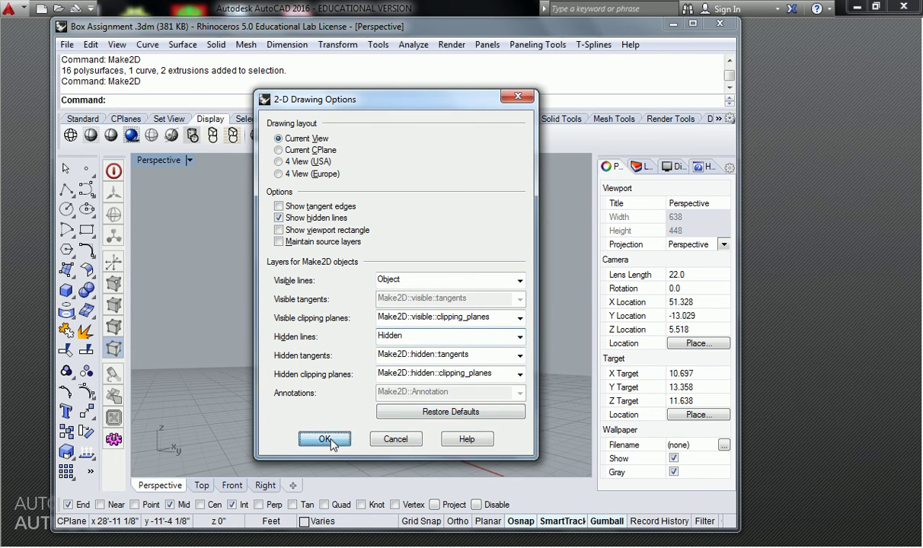
pyautogui.click(325, 439)
# Move the generated 2D perspective drawing along X in the Top view until it sits clear beside the box.
pyautogui.doubleClick(156, 160)
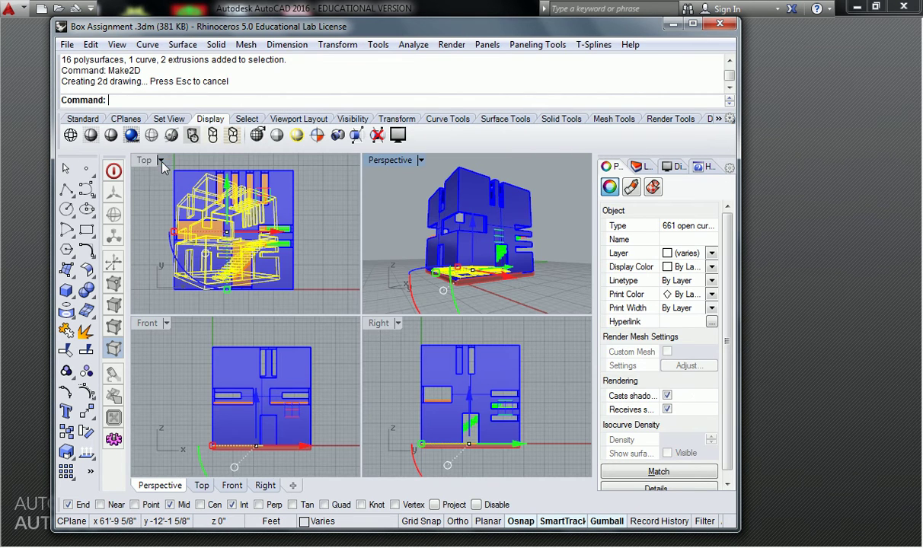
pyautogui.click(146, 162)
pyautogui.scroll(-8, 269, 232)
pyautogui.moveTo(293, 232); pyautogui.dragTo(356, 232)
pyautogui.click(345, 213)
# Examine the visible and hidden lines of the 2D perspective drawing in the maximized Top view.
pyautogui.scroll(6, 333, 229)
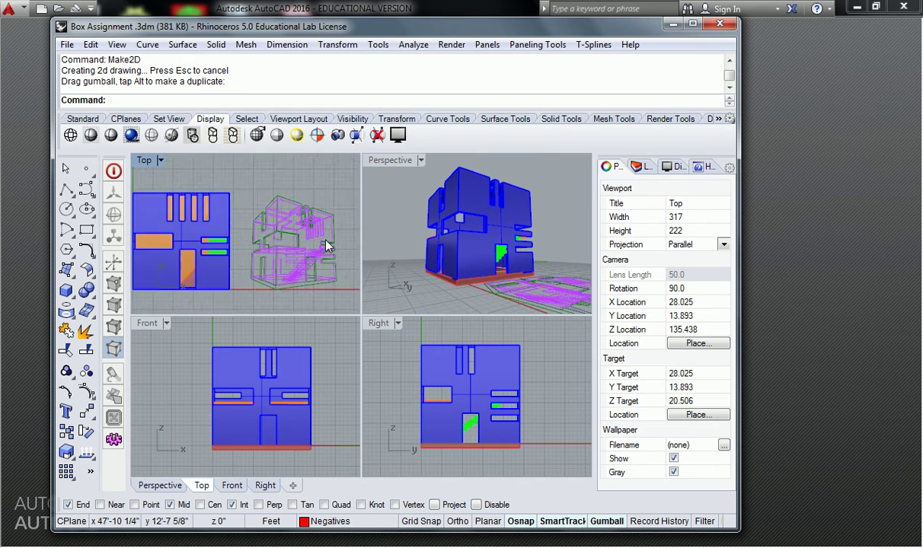
pyautogui.scroll(7, 295, 248)
pyautogui.scroll(-3, 289, 243)
pyautogui.moveTo(288, 240); pyautogui.dragTo(250, 227, button='right')
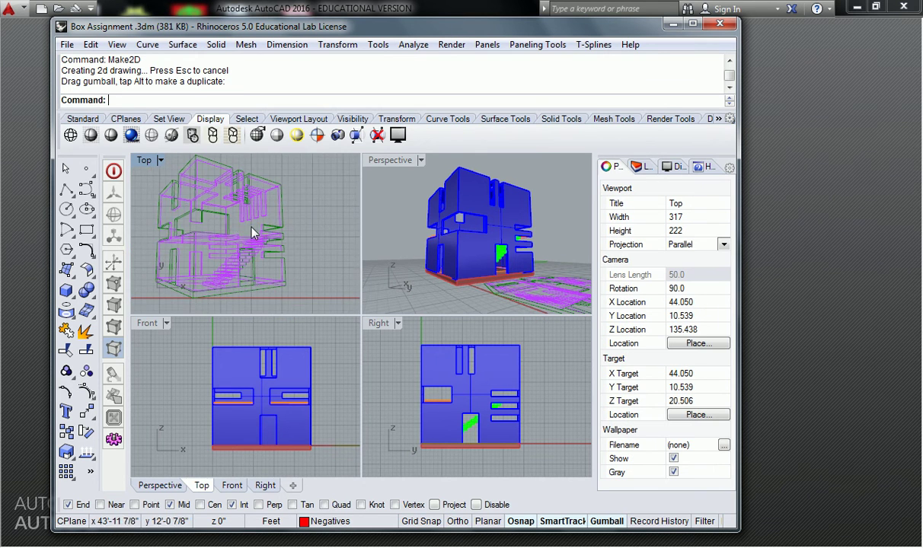
pyautogui.doubleClick(149, 171)
pyautogui.moveTo(354, 274); pyautogui.dragTo(492, 306, button='right')
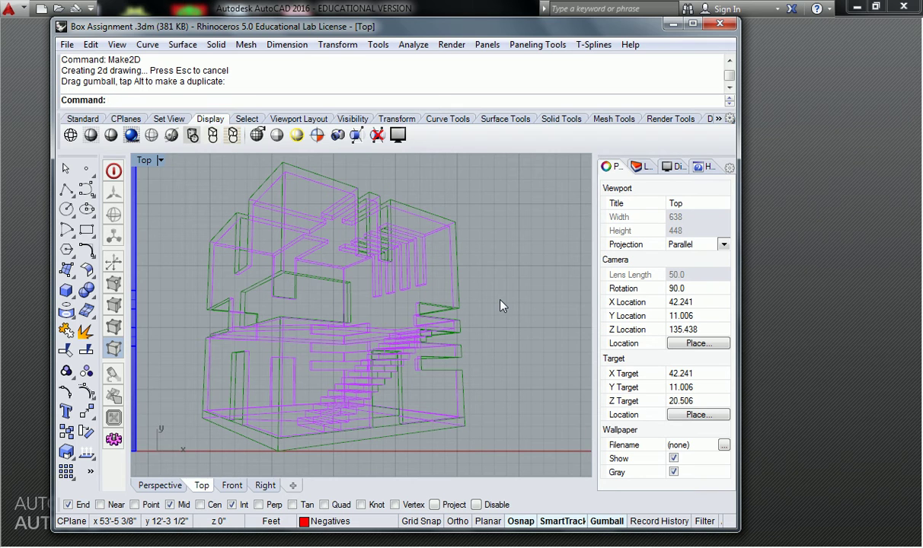
pyautogui.scroll(-3, 444, 267)
pyautogui.moveTo(461, 217); pyautogui.dragTo(433, 227, button='right')
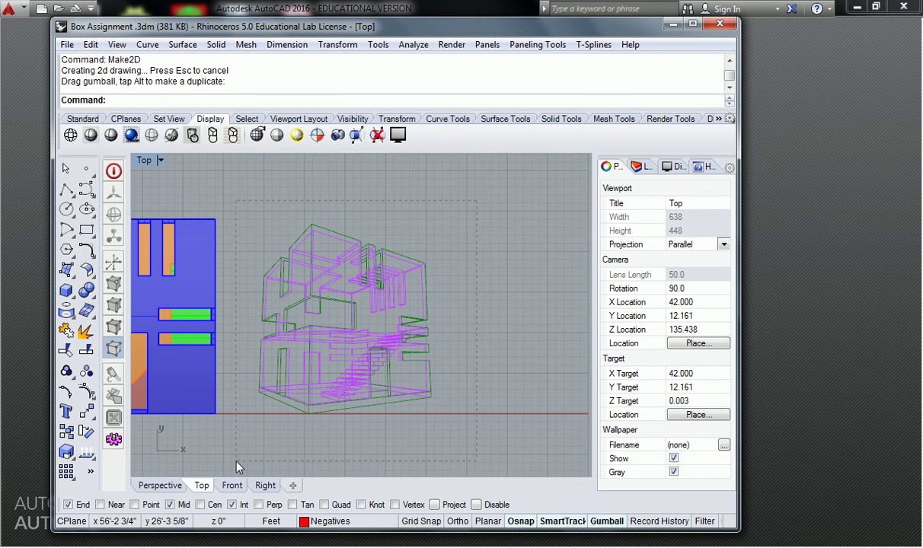
# Delete the whole 2D perspective drawing beside the box and return to the four-viewport layout.
pyautogui.moveTo(236, 461); pyautogui.dragTo(235, 461)
pyautogui.press('Delete')
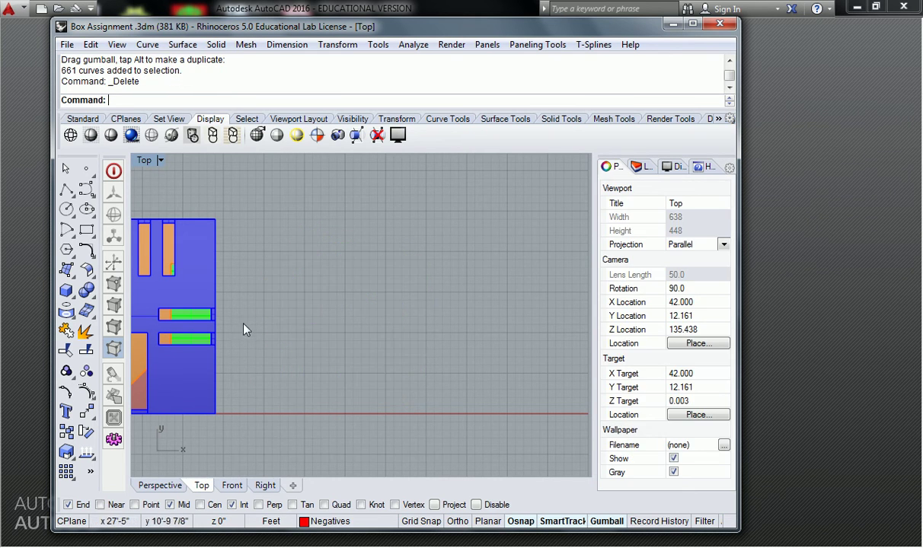
pyautogui.moveTo(263, 347); pyautogui.dragTo(411, 314, button='right')
pyautogui.doubleClick(145, 160)
# Run Make2D on the whole model in the Top view, showing hidden lines, with visible lines on Object and hidden lines on Hidden.
pyautogui.click(295, 377)
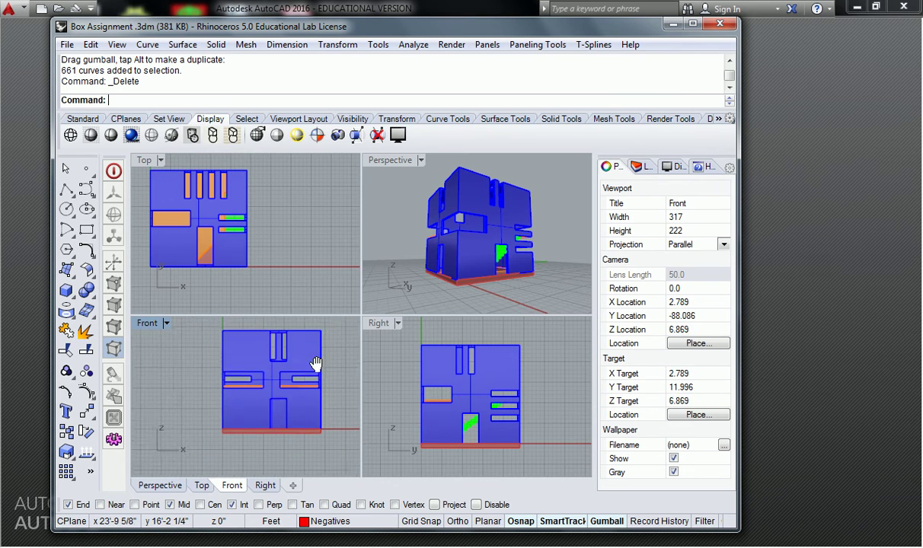
pyautogui.moveTo(240, 240); pyautogui.dragTo(285, 244, button='right')
pyautogui.moveTo(308, 172); pyautogui.dragTo(287, 222, button='right')
pyautogui.scroll(-2, 287, 205)
pyautogui.scroll(2, 270, 209)
pyautogui.moveTo(314, 174); pyautogui.dragTo(159, 289)
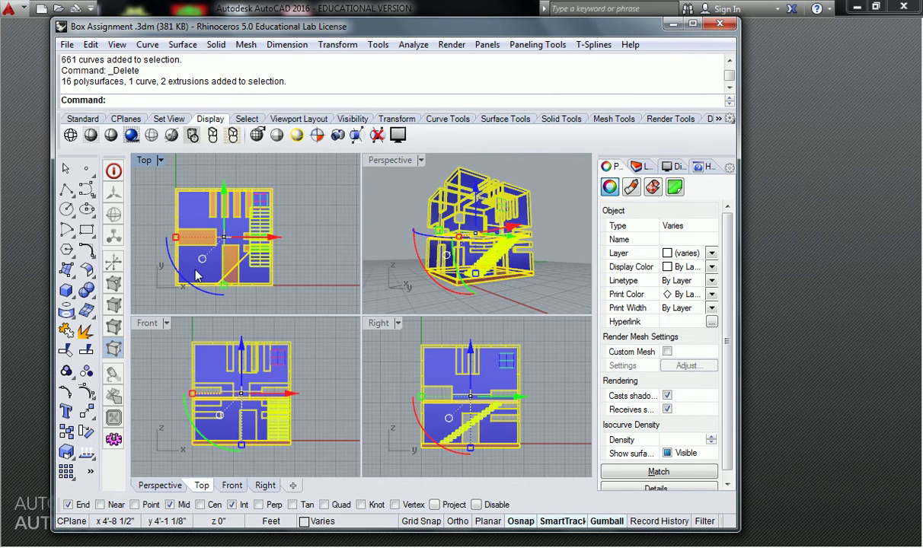
pyautogui.moveTo(235, 219); pyautogui.dragTo(271, 222, button='right')
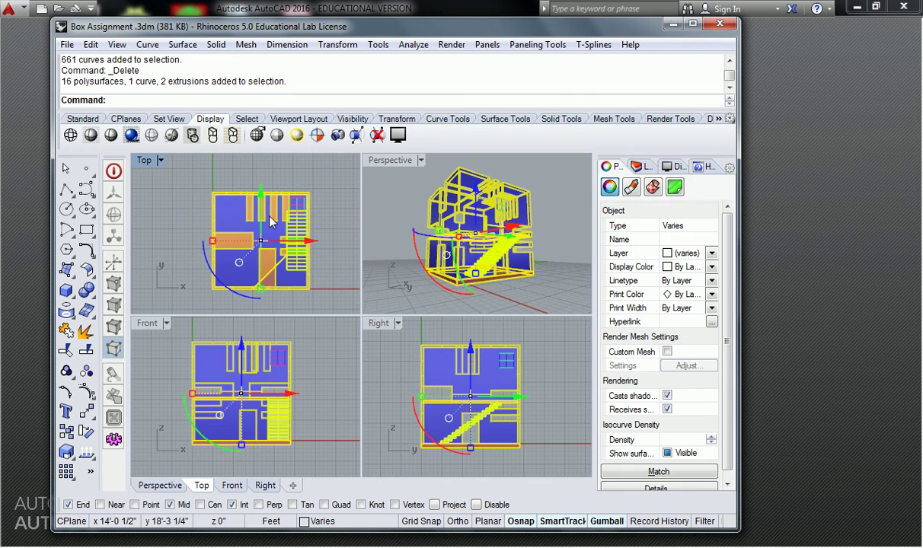
pyautogui.write('Make2D')
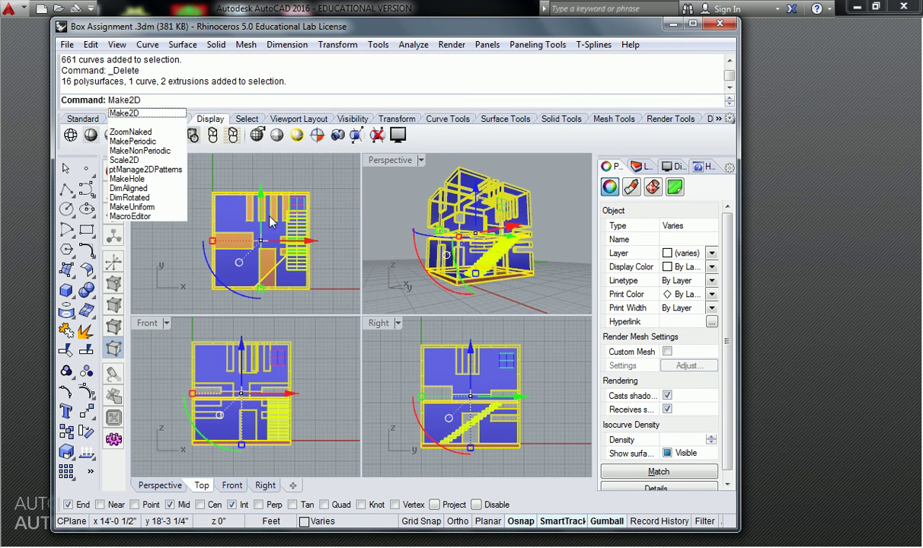
pyautogui.press('Return')
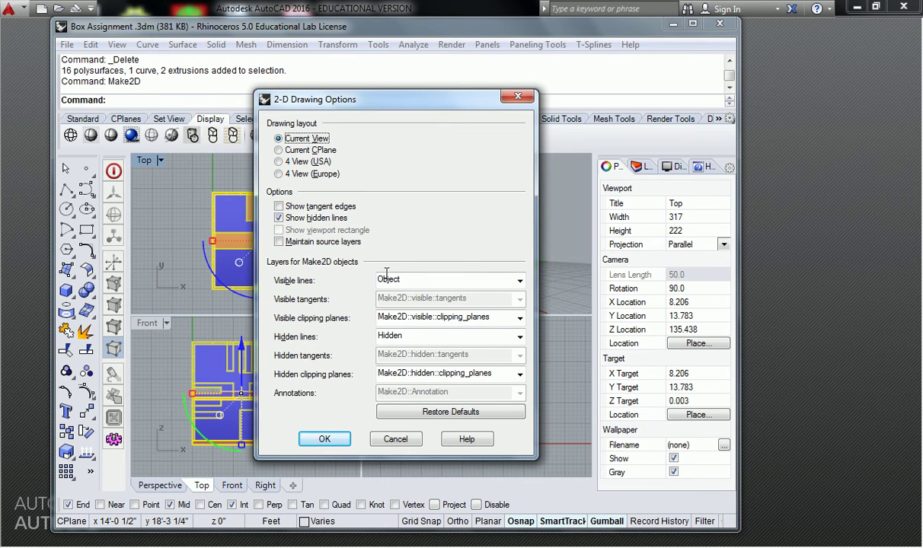
pyautogui.click(279, 217)
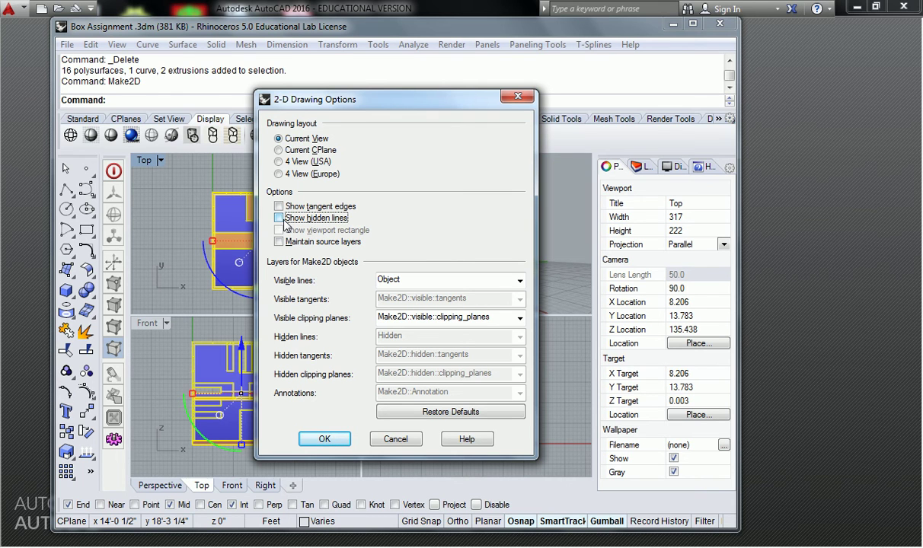
pyautogui.click(282, 220)
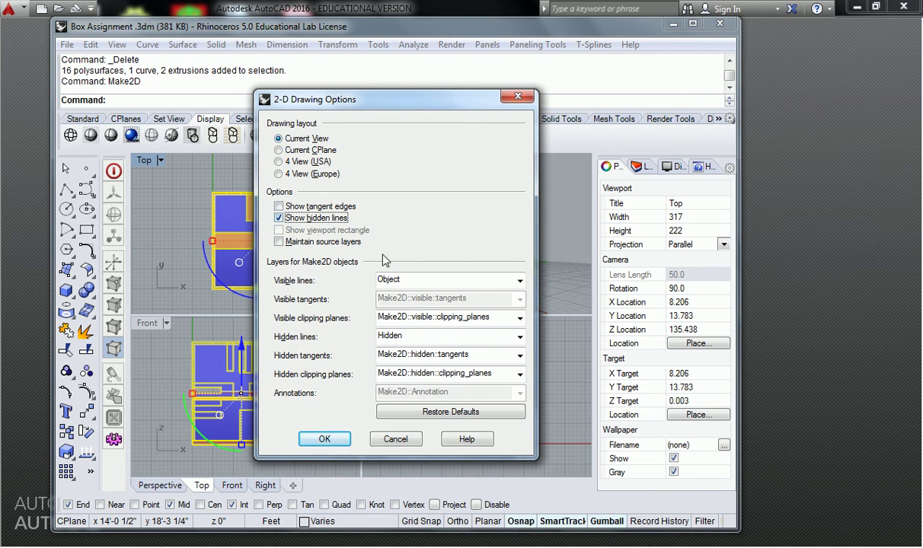
pyautogui.click(435, 281)
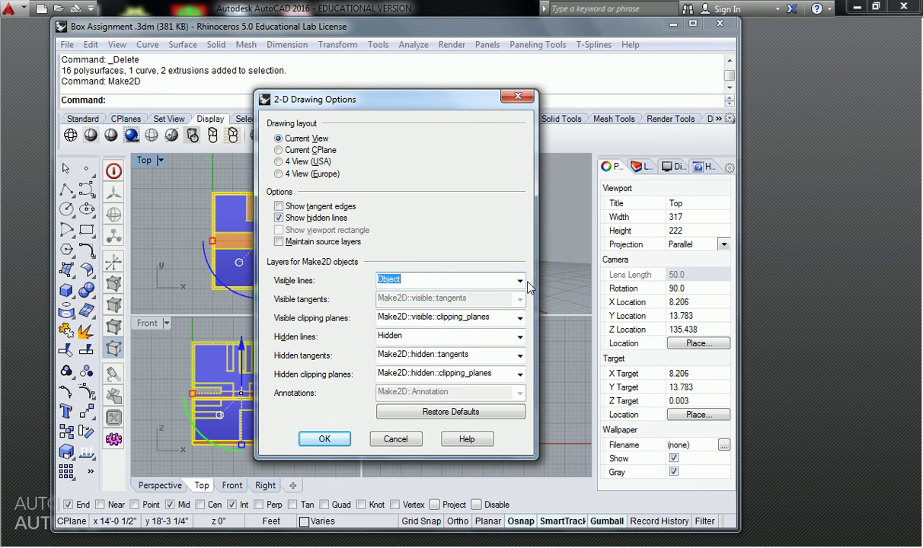
pyautogui.click(323, 439)
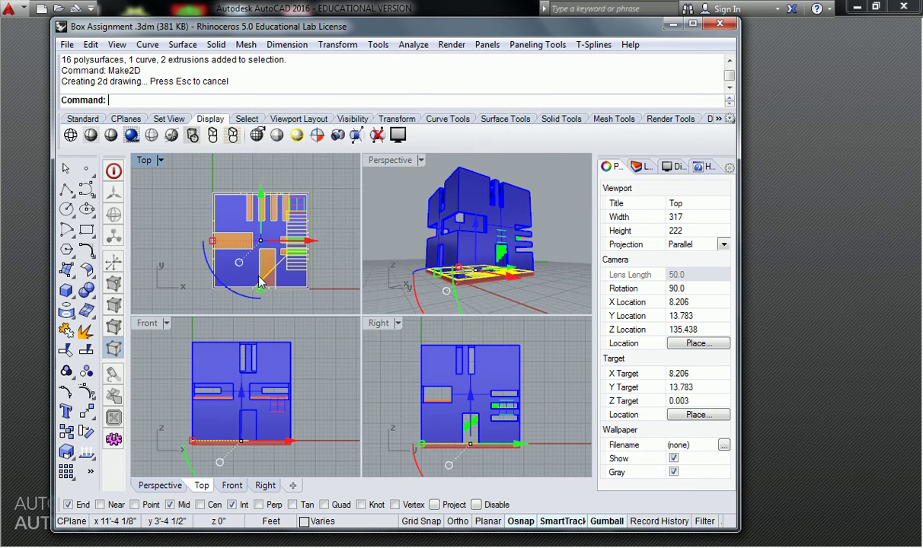
pyautogui.scroll(-3, 312, 224)
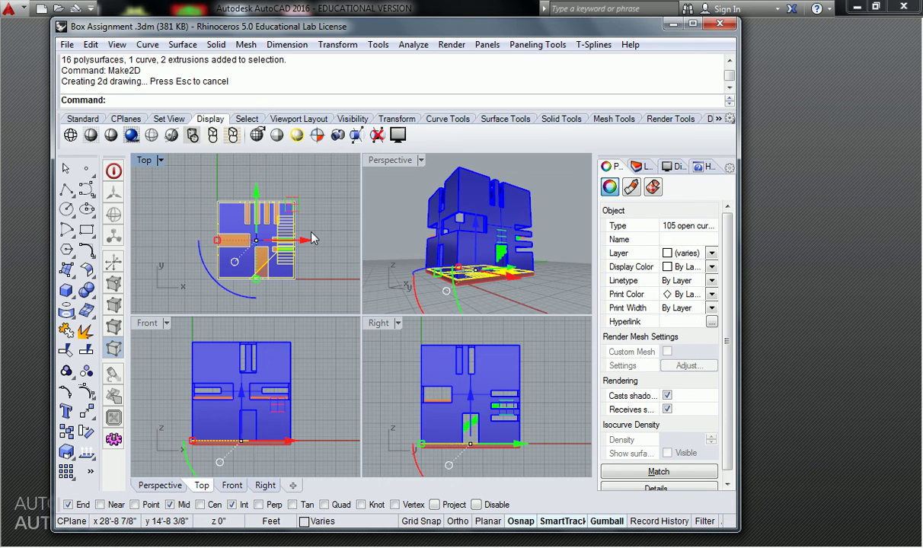
pyautogui.click(332, 218)
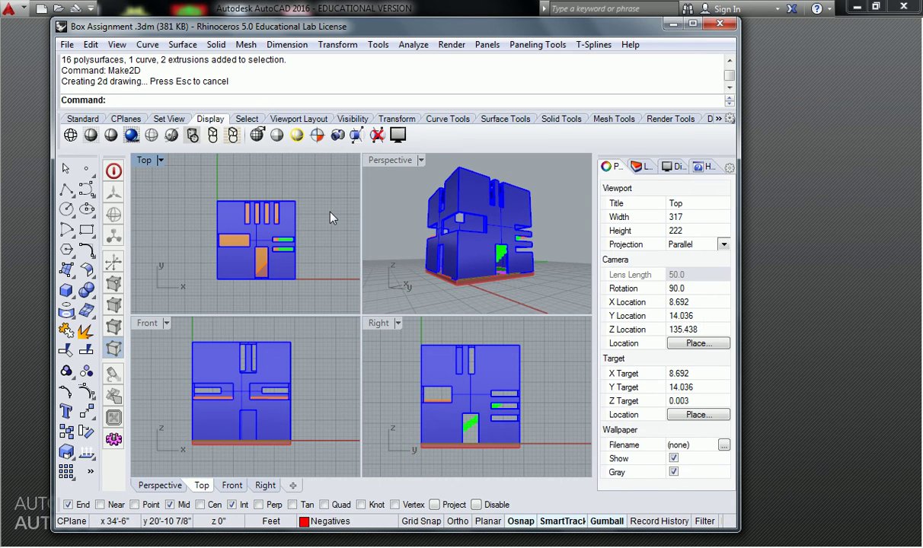
# Examine the box from several angles in the Perspective view, including a close look at the doorway and stairs.
pyautogui.moveTo(465, 255); pyautogui.dragTo(518, 268, button='right')
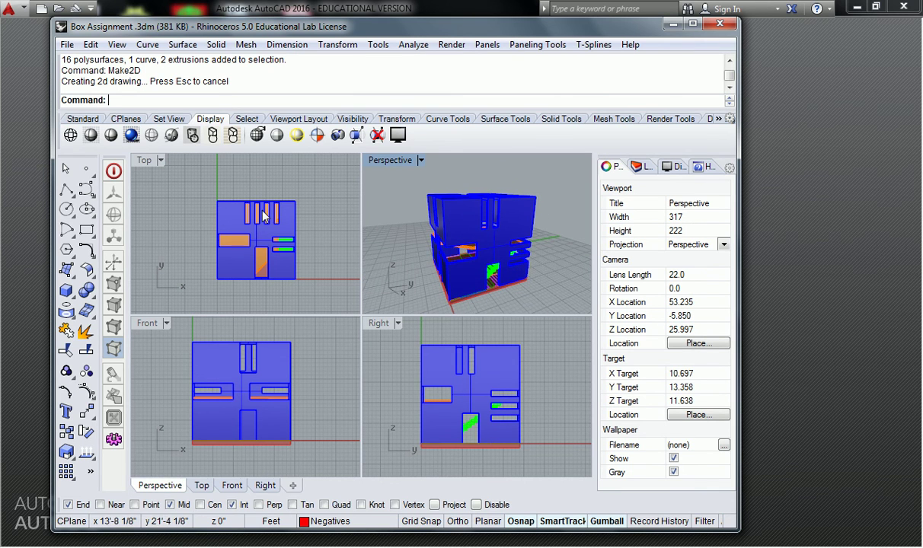
pyautogui.scroll(10, 497, 292)
pyautogui.moveTo(472, 272); pyautogui.dragTo(537, 236, button='right')
pyautogui.scroll(-5, 484, 232)
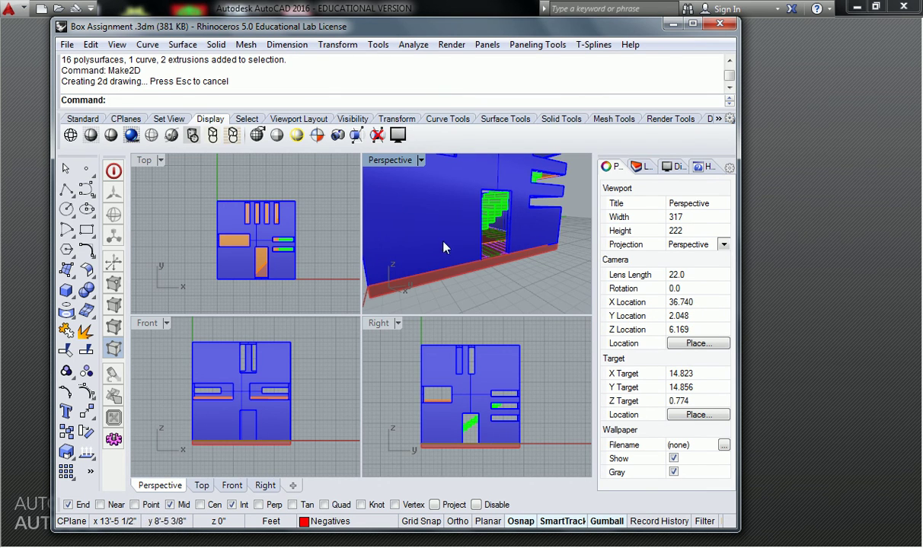
pyautogui.moveTo(491, 242); pyautogui.dragTo(464, 225, button='right')
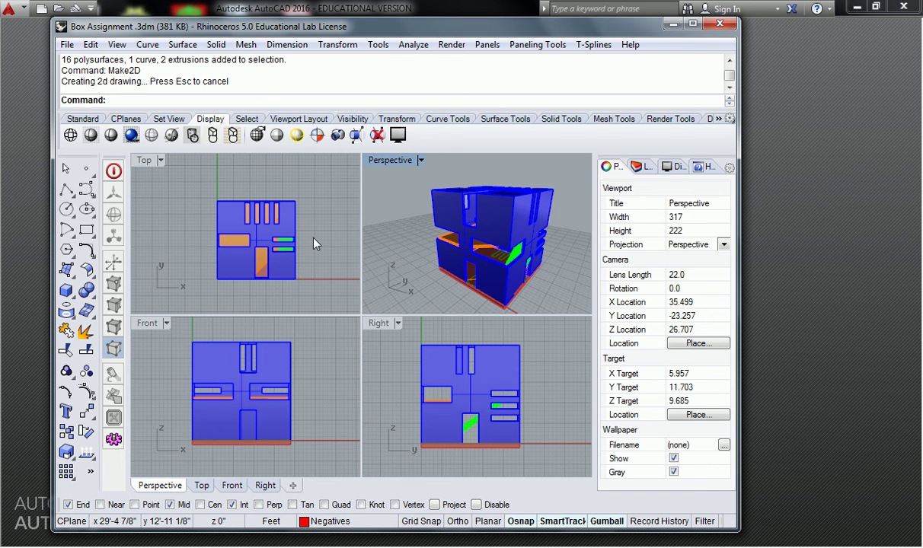
# Restore the previous selection with SelPrev, once for the 2D curves and once for the box, and undo the last Make2D.
pyautogui.write('SelPrev')
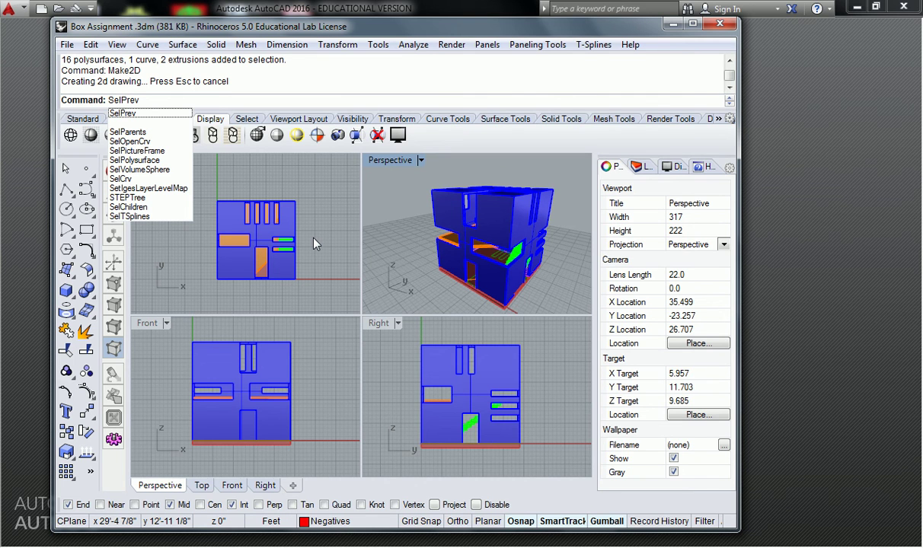
pyautogui.press('Return')
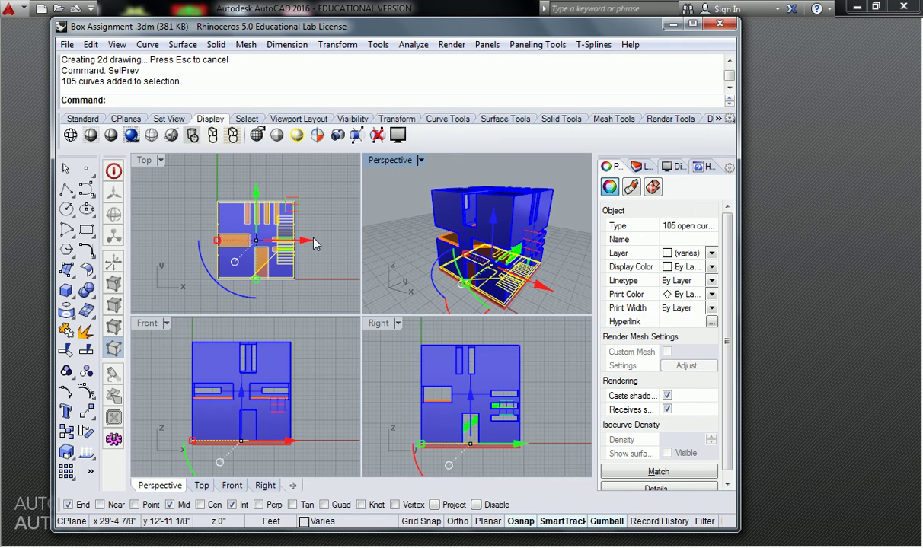
pyautogui.click(439, 210)
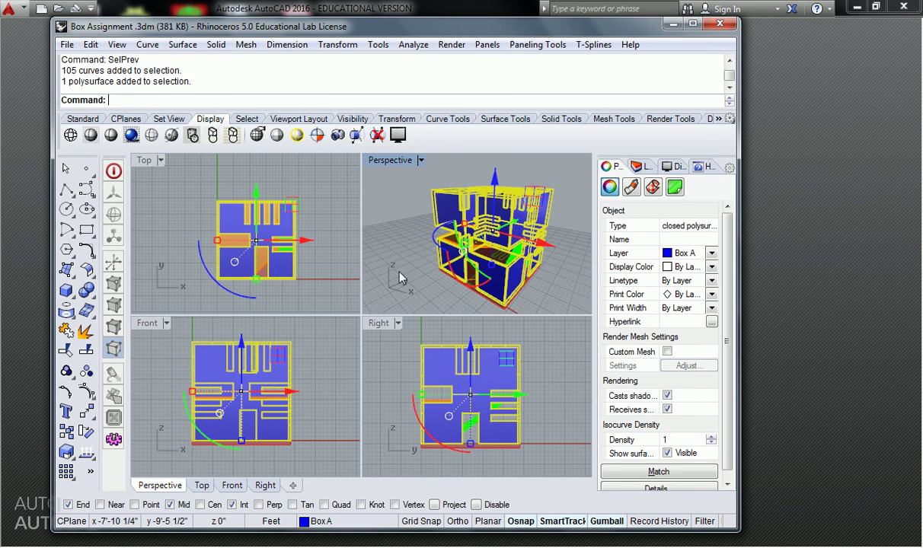
pyautogui.click(562, 288)
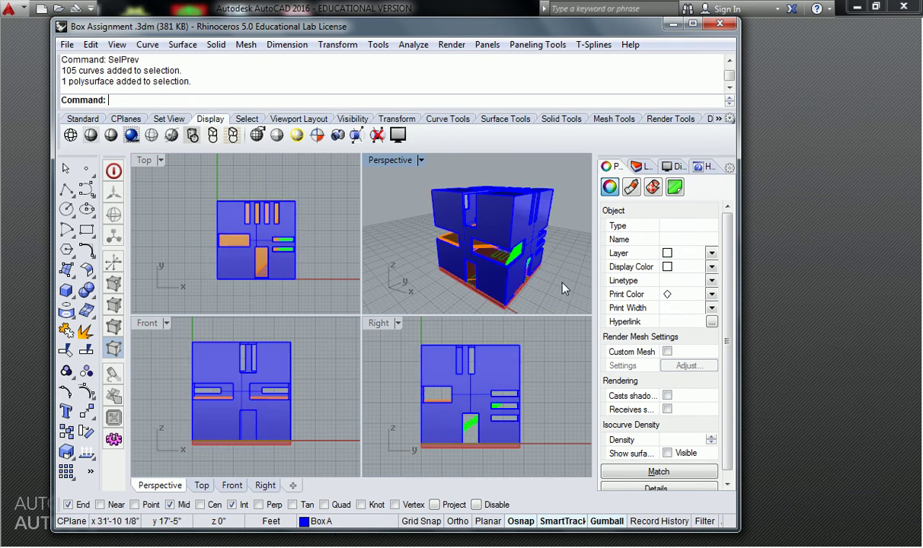
pyautogui.write('SelPrev')
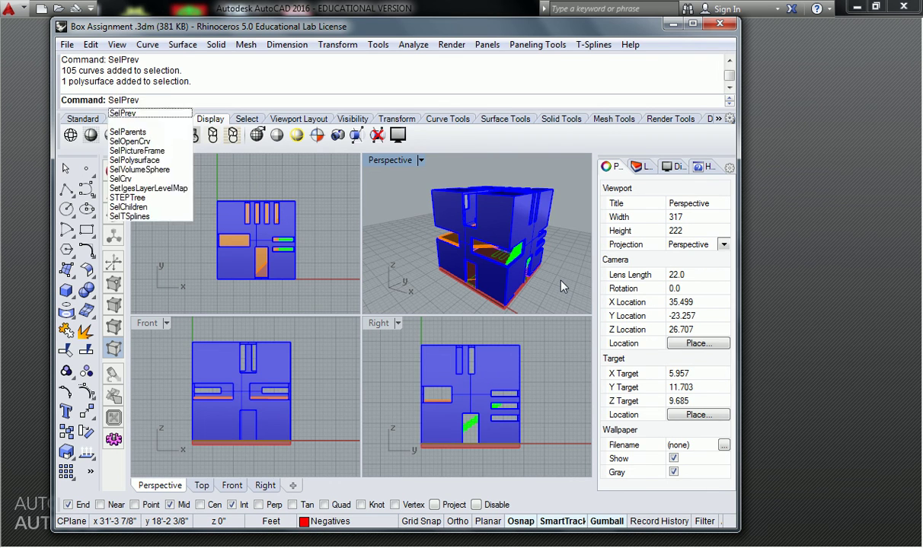
pyautogui.press('Return')
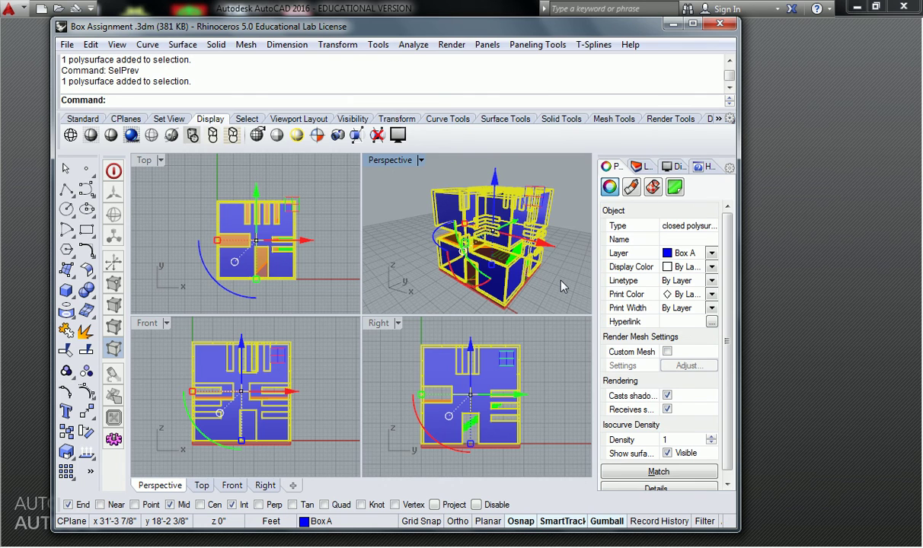
pyautogui.hotkey('ctrl', 'z')
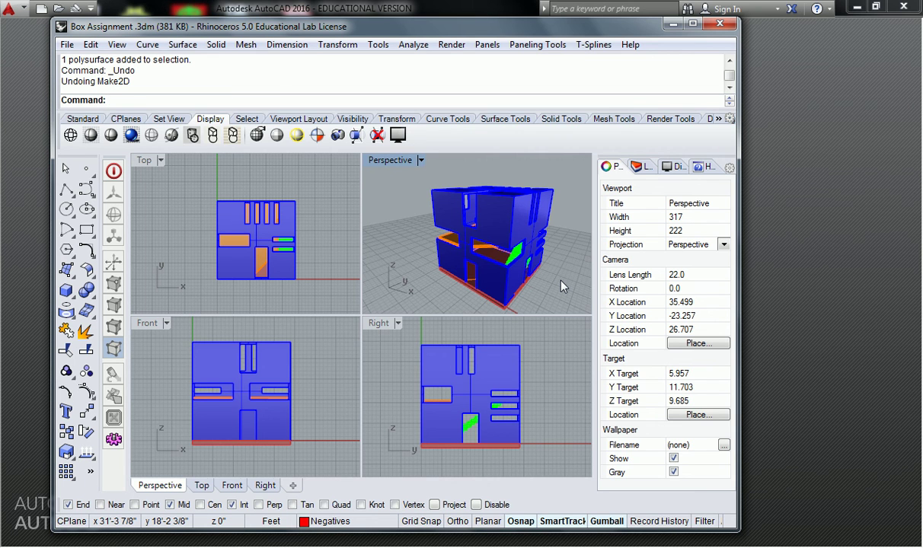
# Run Make2D again on the whole model in the Top view, with visible lines on Object and hidden lines on Hidden.
pyautogui.write('Make2D')
pyautogui.press('Return')
pyautogui.moveTo(175, 168); pyautogui.dragTo(308, 283)
pyautogui.press('Return')
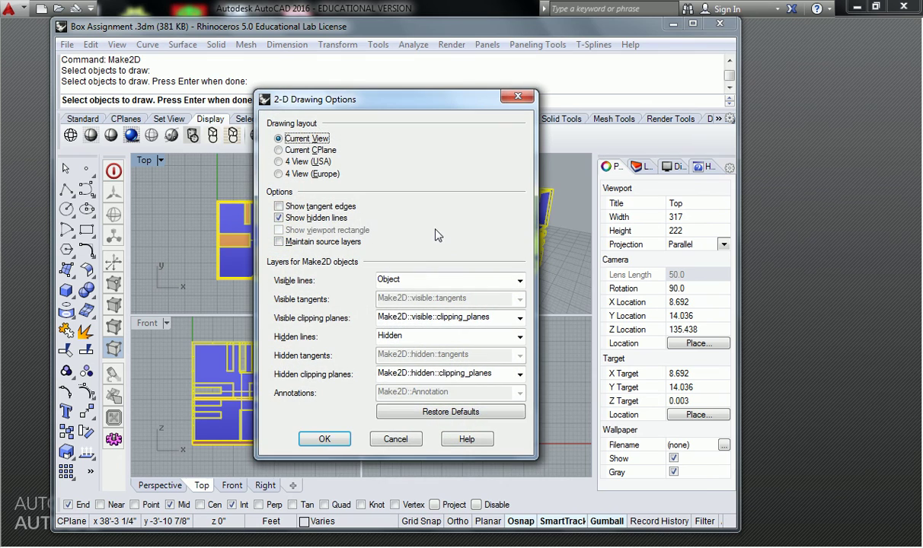
pyautogui.click(335, 439)
# Move the generated 2D plan drawing along X in the Top view until it sits clear beside the box.
pyautogui.scroll(-4, 238, 267)
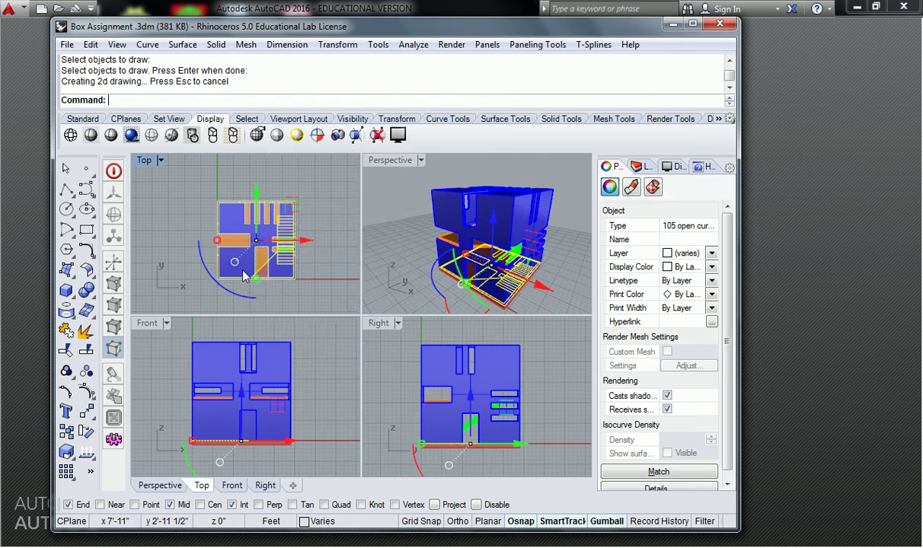
pyautogui.moveTo(303, 257); pyautogui.dragTo(233, 225, button='right')
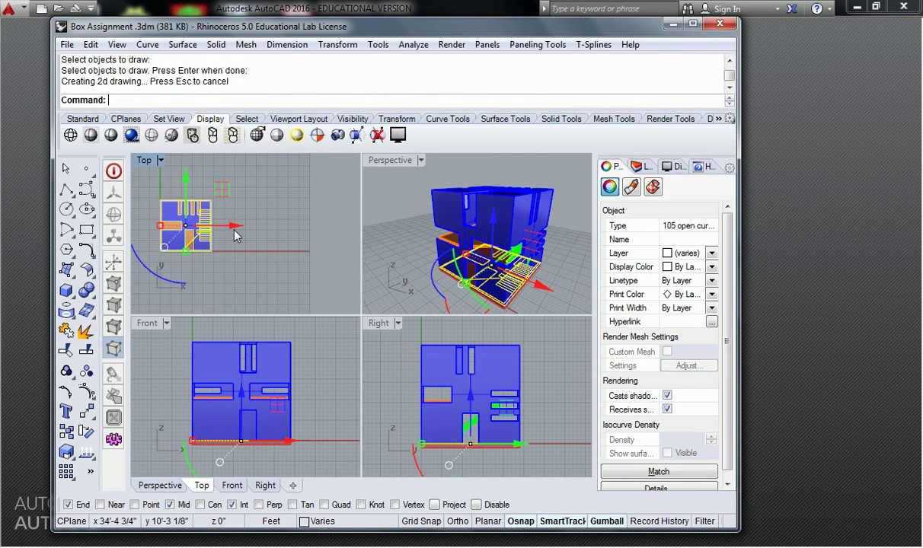
pyautogui.moveTo(211, 220); pyautogui.dragTo(319, 231)
pyautogui.click(298, 276)
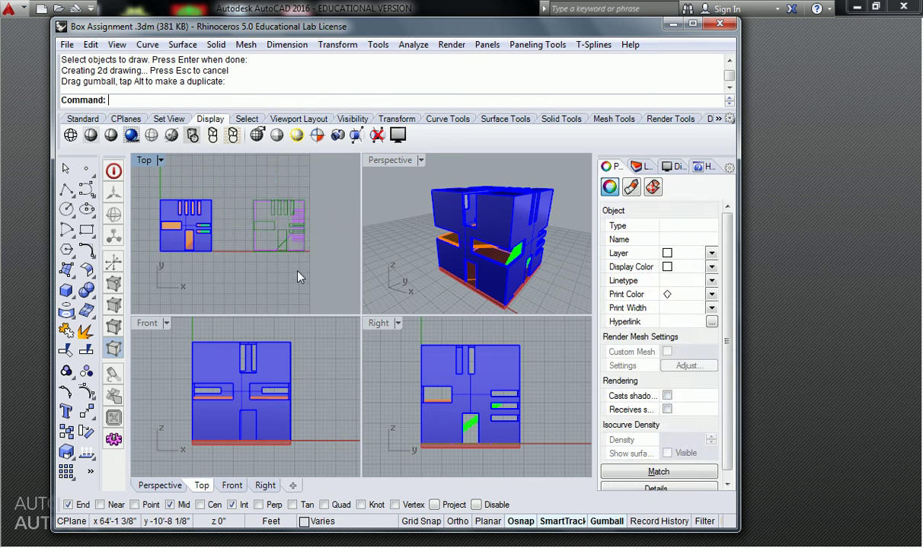
pyautogui.scroll(8, 288, 215)
pyautogui.moveTo(310, 241); pyautogui.dragTo(283, 235, button='right')
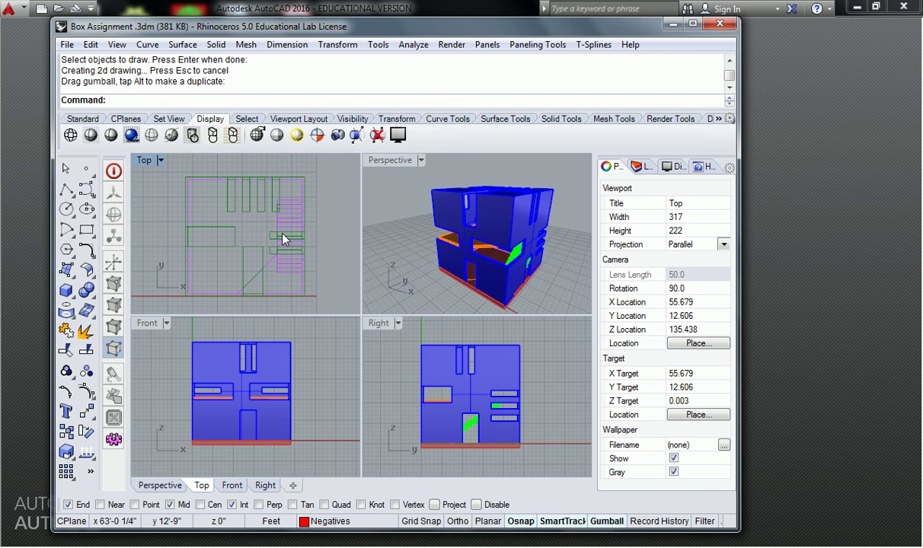
# Make a second 2D plan of the box model from the Top view, assigning visible lines to Object and hidden lines to Hidden.
pyautogui.scroll(-11, 278, 230)
pyautogui.scroll(3, 326, 225)
pyautogui.moveTo(239, 228); pyautogui.dragTo(275, 231, button='right')
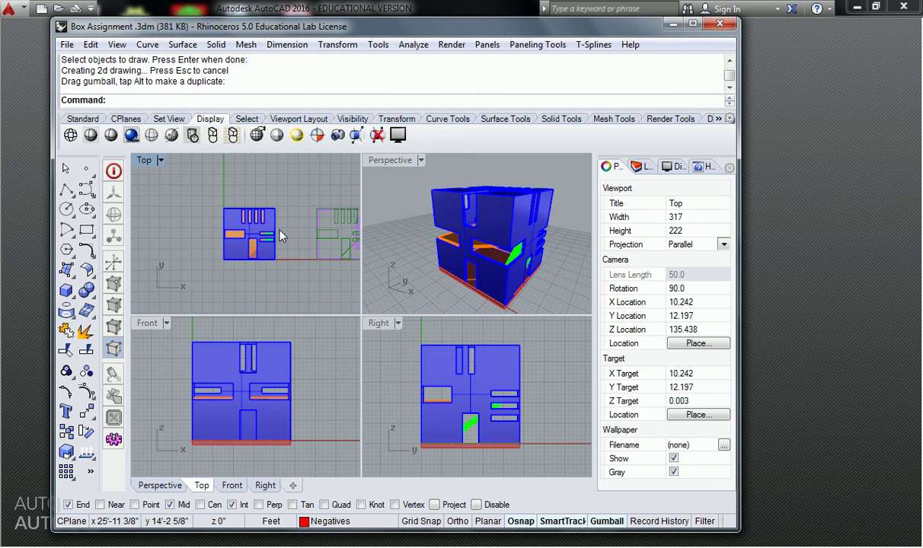
pyautogui.write('Make2D')
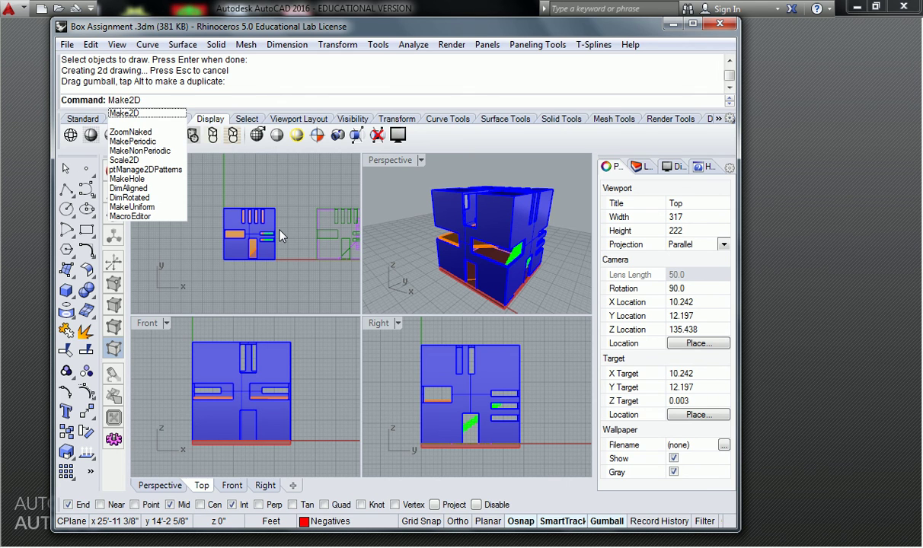
pyautogui.press('Return')
pyautogui.moveTo(307, 196); pyautogui.dragTo(189, 304)
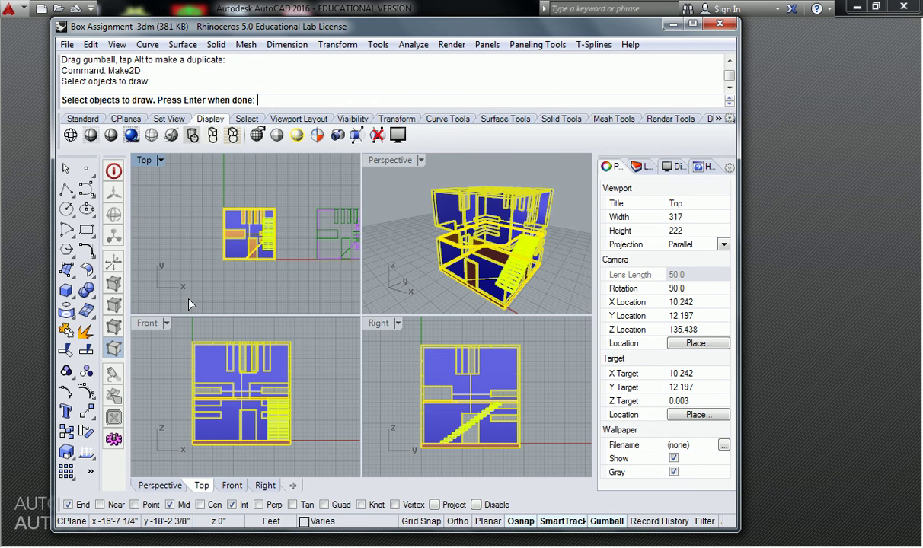
pyautogui.press('Return')
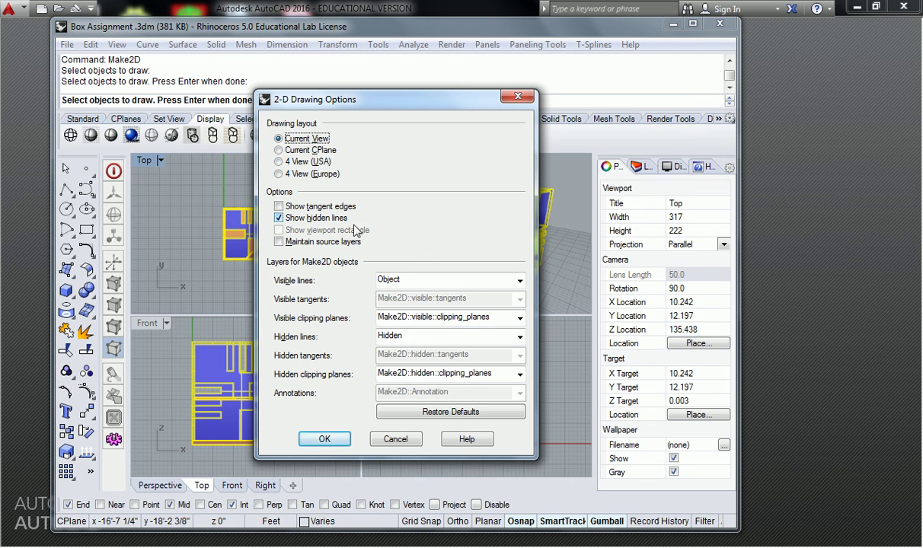
pyautogui.click(518, 281)
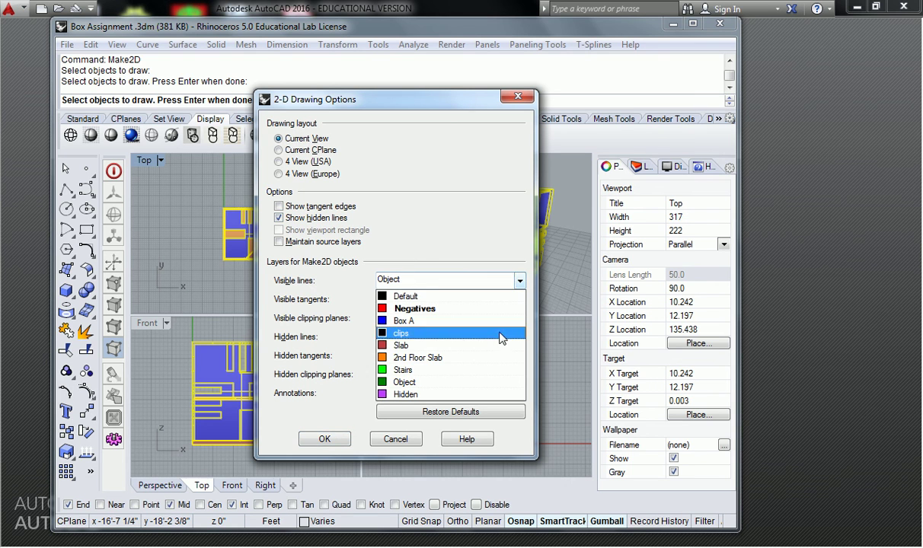
pyautogui.click(488, 381)
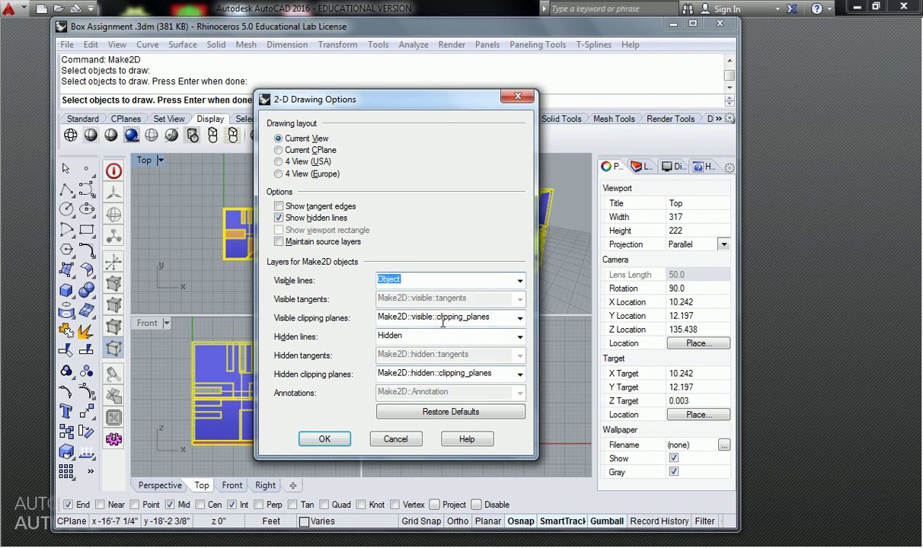
pyautogui.click(511, 337)
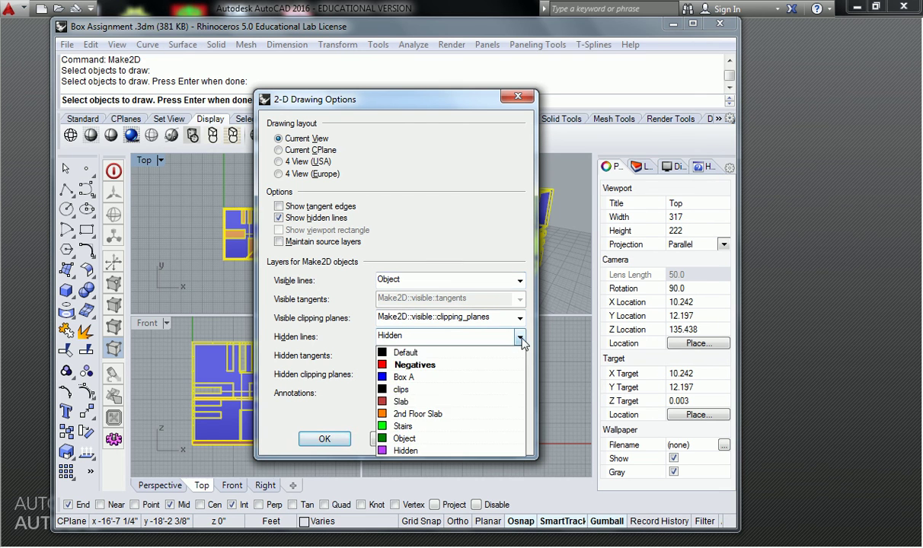
pyautogui.click(432, 448)
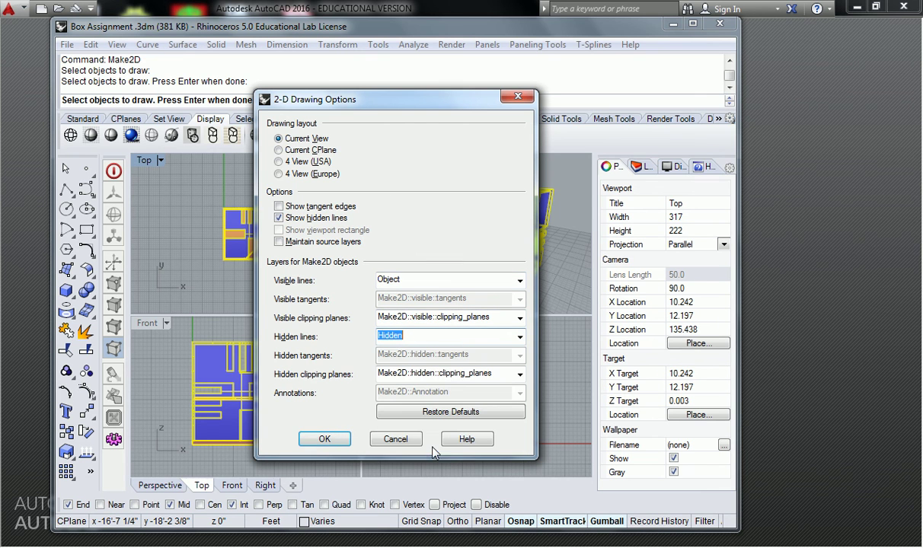
pyautogui.click(324, 438)
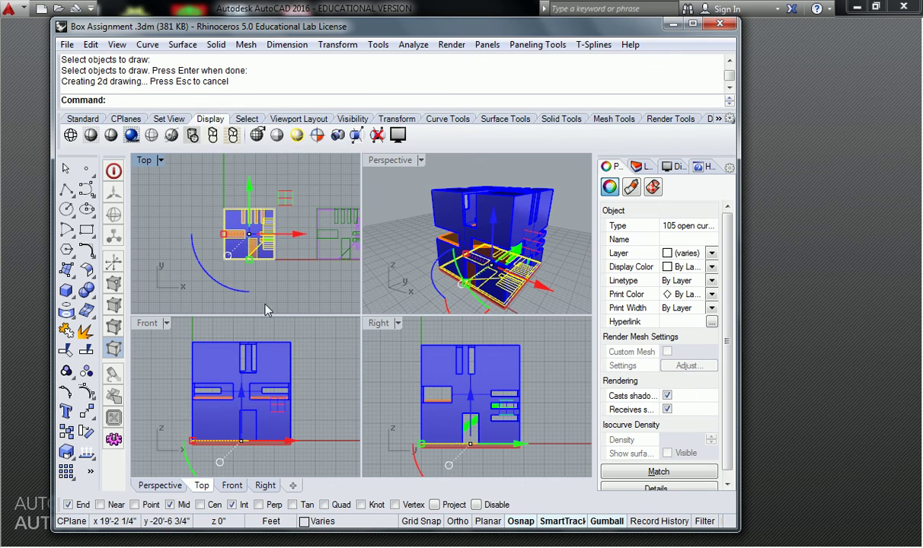
# Move the second 2D plan drawing along negative Y in the Top view until it sits clear below the box.
pyautogui.moveTo(248, 185); pyautogui.dragTo(249, 255)
pyautogui.moveTo(300, 284)
pyautogui.mouseDown(button='right')
pyautogui.moveTo(293, 219)
pyautogui.moveTo(307, 245)
pyautogui.moveTo(291, 219)
pyautogui.mouseUp(button='right')
pyautogui.click(288, 219)
pyautogui.scroll(6, 261, 234)
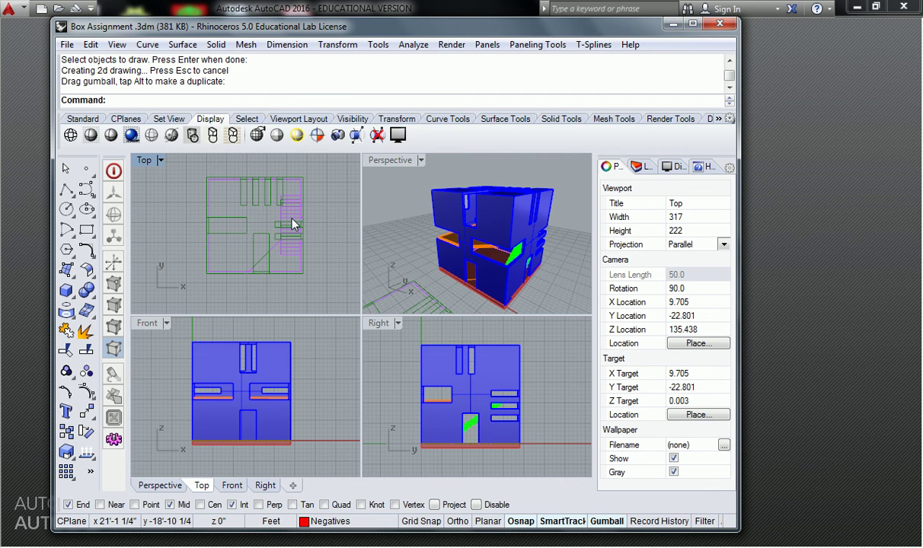
pyautogui.moveTo(248, 181); pyautogui.dragTo(232, 182, button='right')
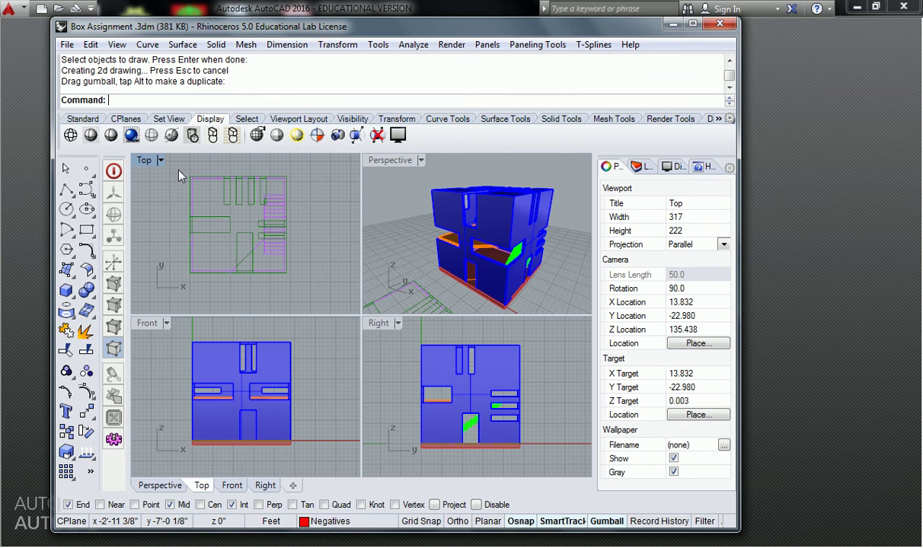